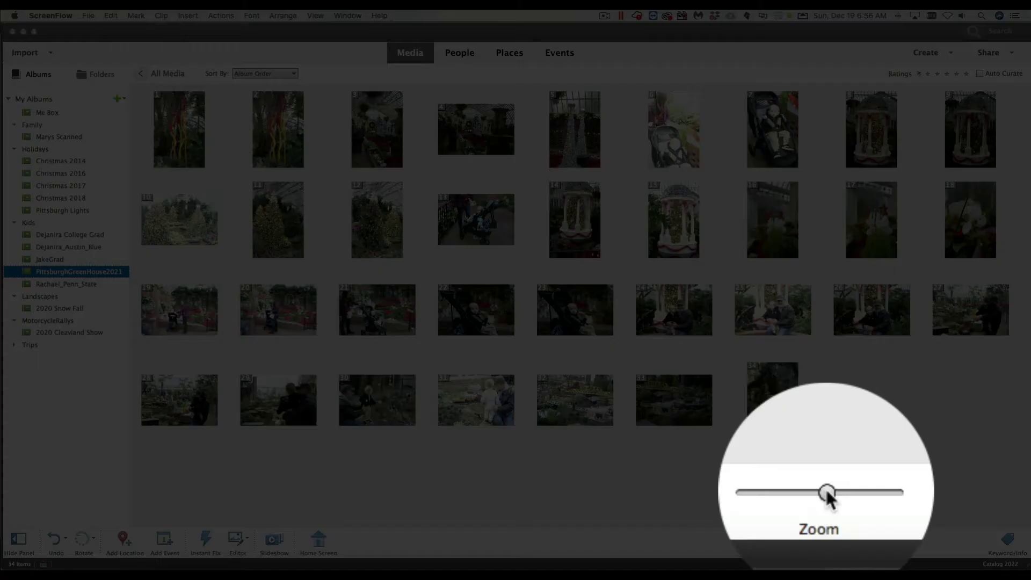
# Enlarge the Organizer thumbnails and open photo 25, the man holding the toddler, on its own.
pyautogui.click(826, 538)
pyautogui.moveTo(827, 538); pyautogui.dragTo(840, 539)
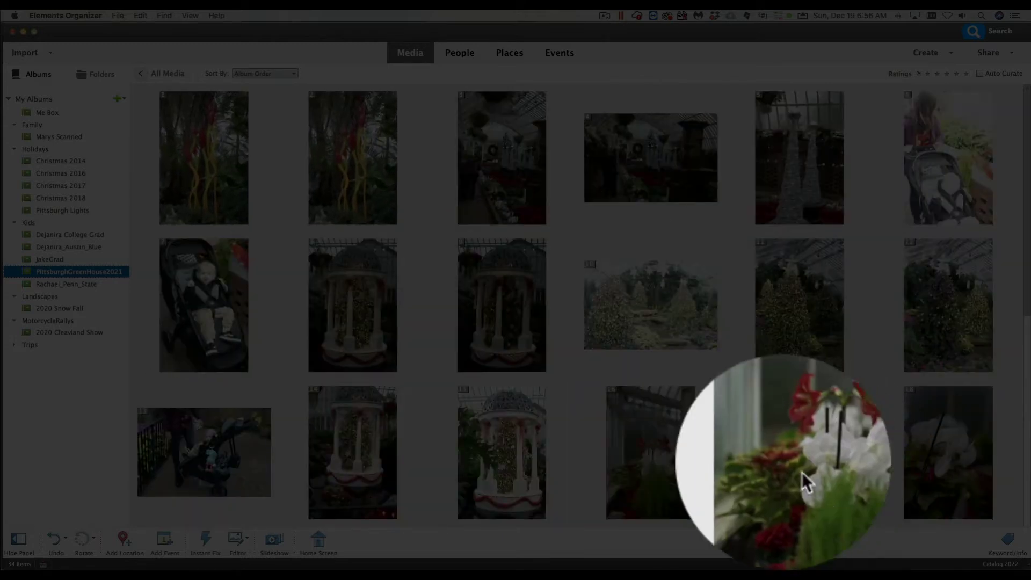
pyautogui.scroll(-5, 773, 466)
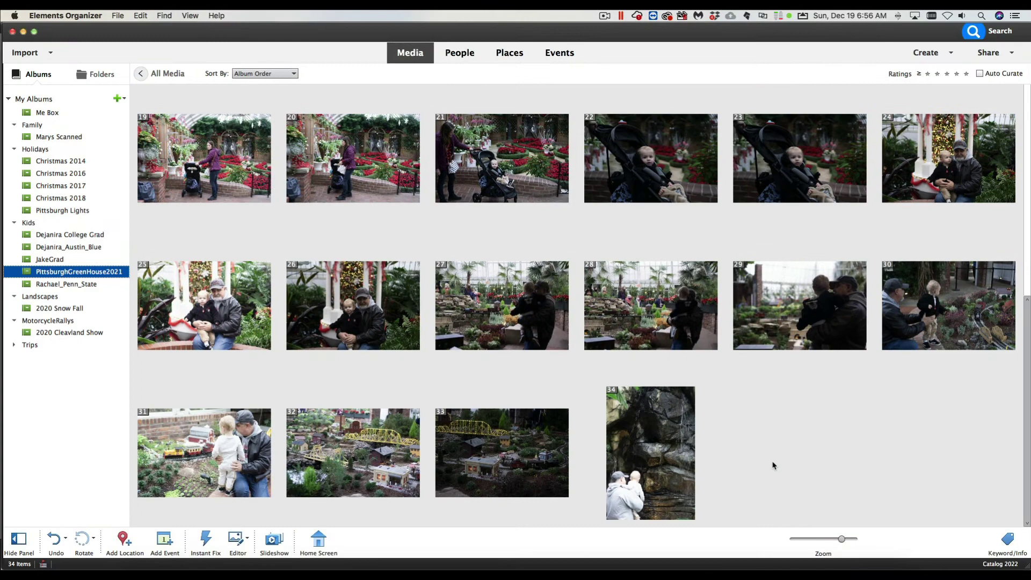
pyautogui.scroll(4, 774, 465)
pyautogui.scroll(-4, 774, 465)
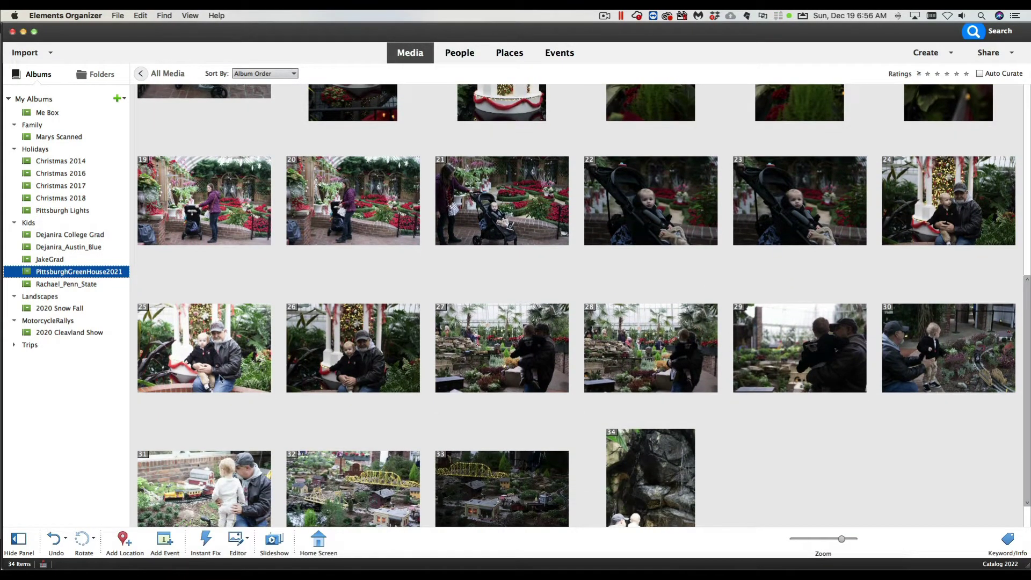
pyautogui.doubleClick(215, 350)
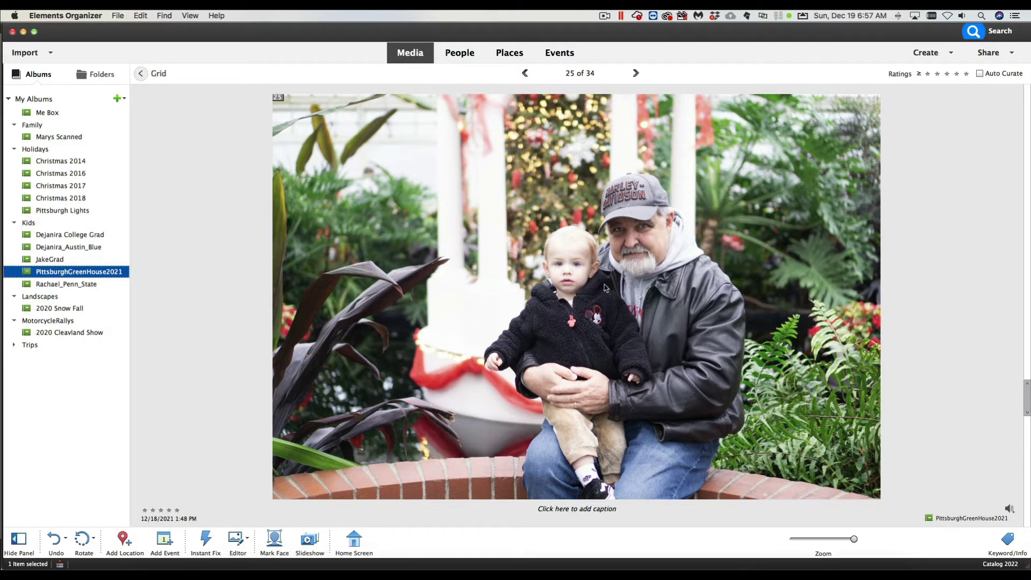
# Send the photo to the Photoshop Elements Editor's Camera Raw, keeping white balance As Shot.
pyautogui.rightClick(570, 249)
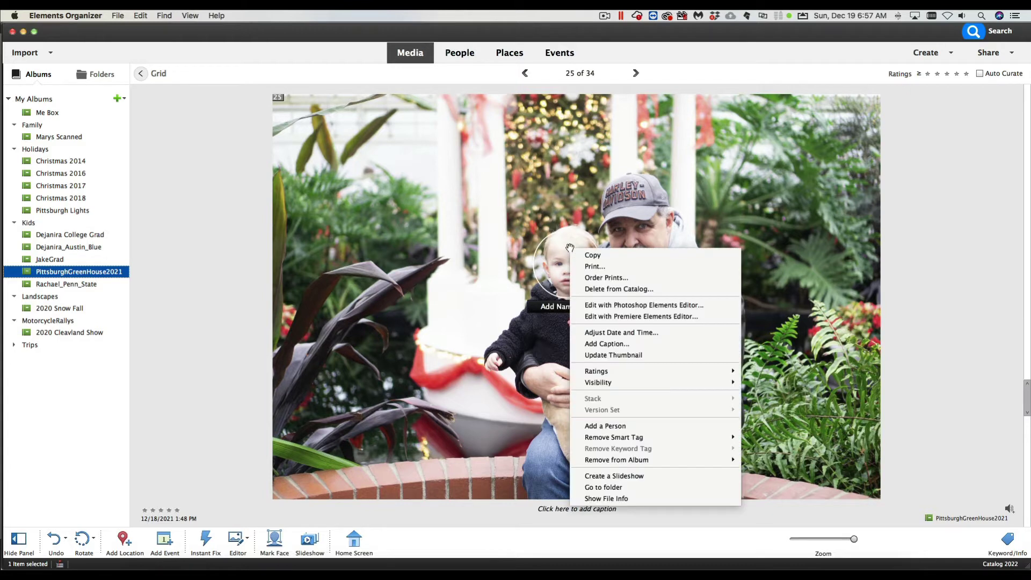
pyautogui.click(659, 306)
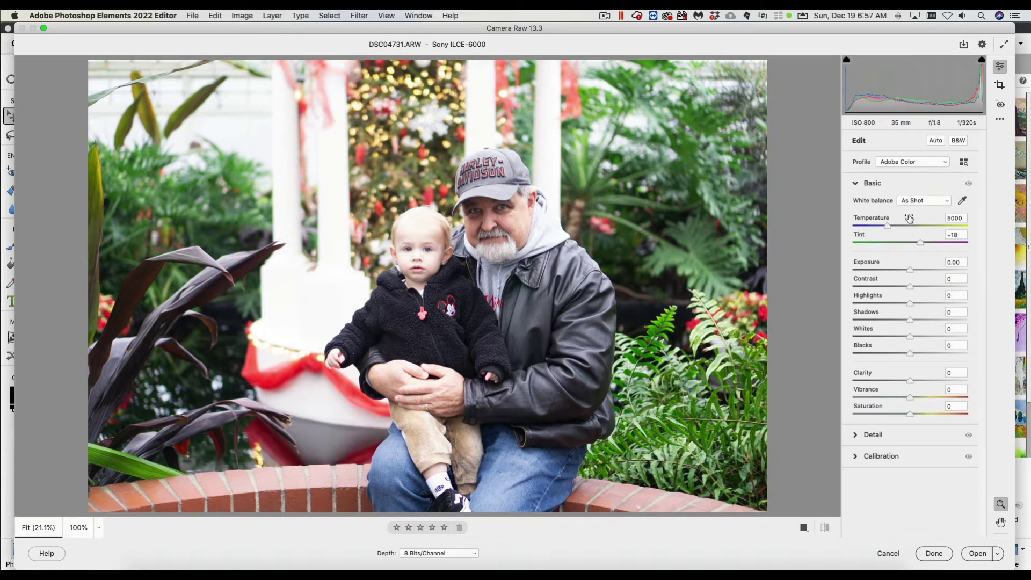
pyautogui.click(925, 203)
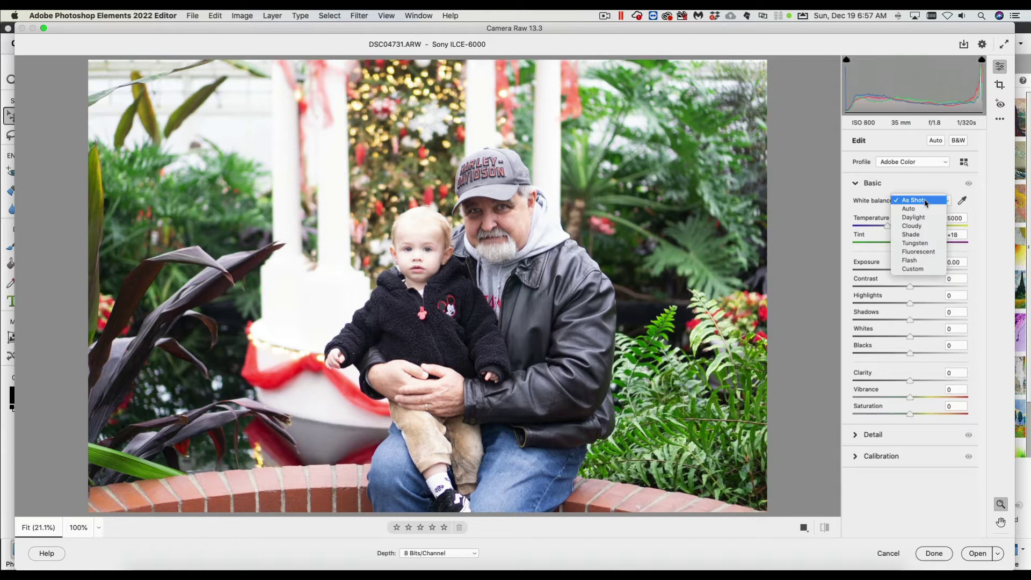
pyautogui.click(925, 200)
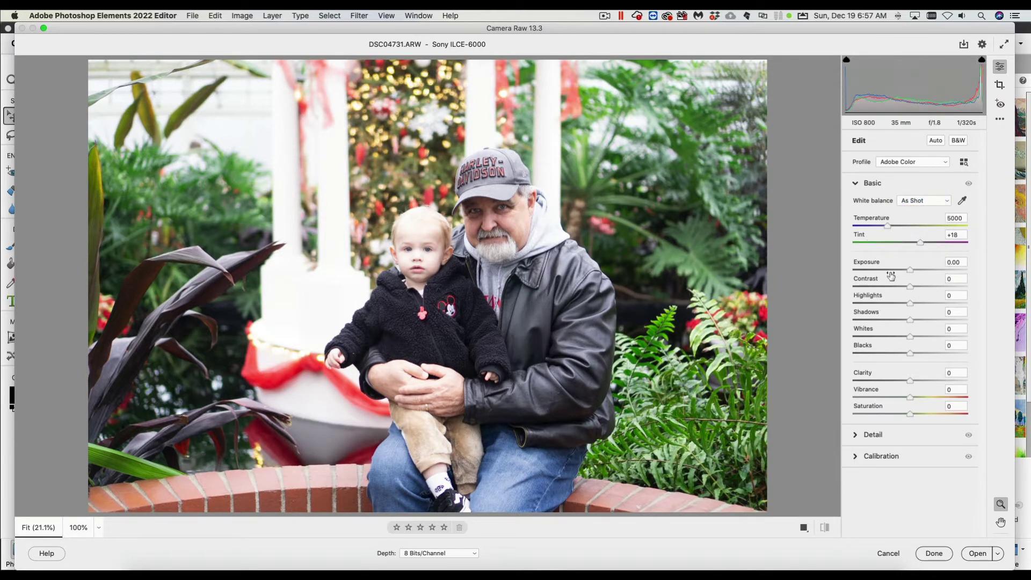
# Try the Exposure, Highlights and Whites sliders, then reset each back to 0.
pyautogui.moveTo(911, 273); pyautogui.dragTo(872, 273)
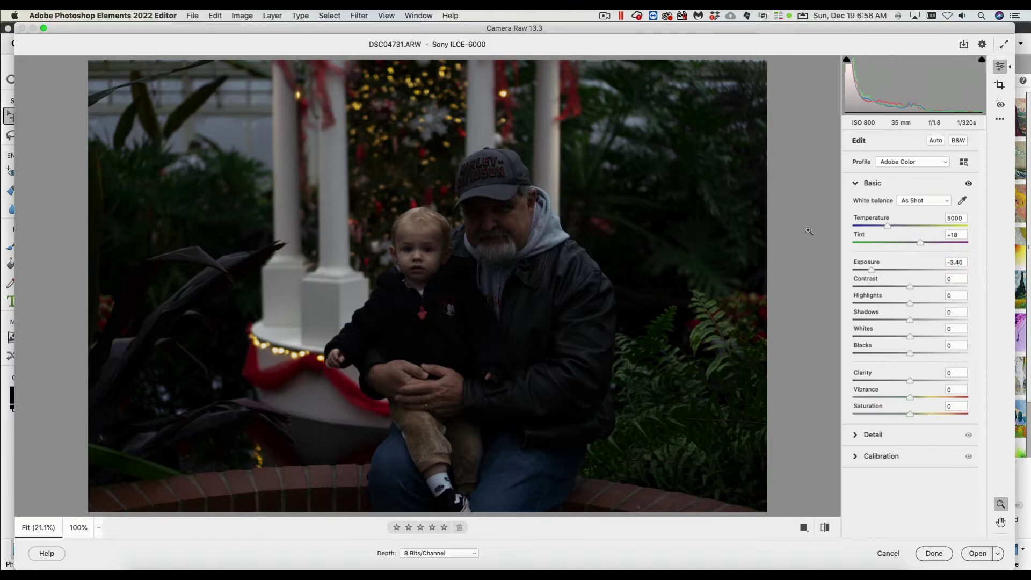
pyautogui.doubleClick(871, 271)
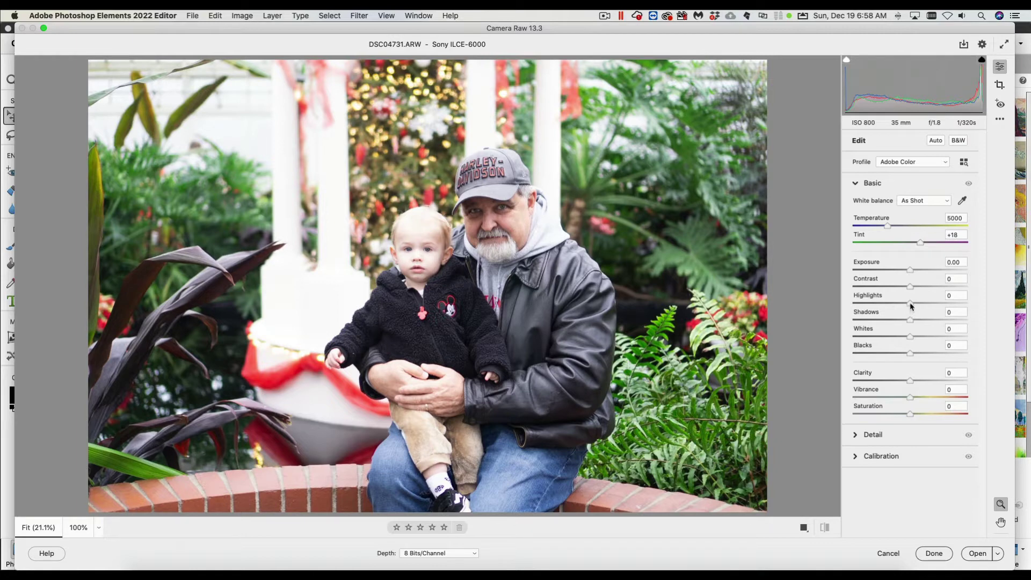
pyautogui.moveTo(912, 306); pyautogui.dragTo(837, 309)
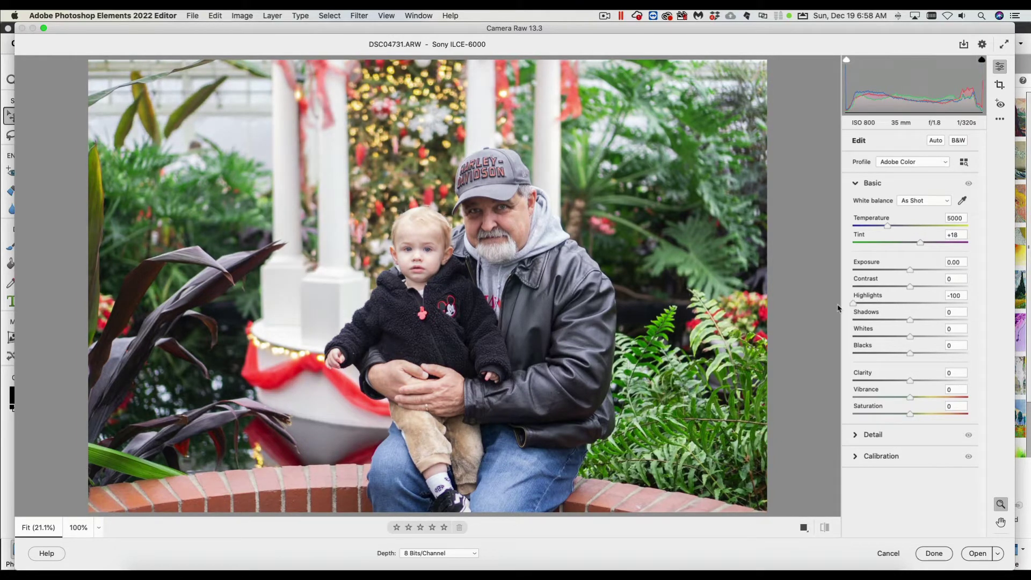
pyautogui.doubleClick(853, 305)
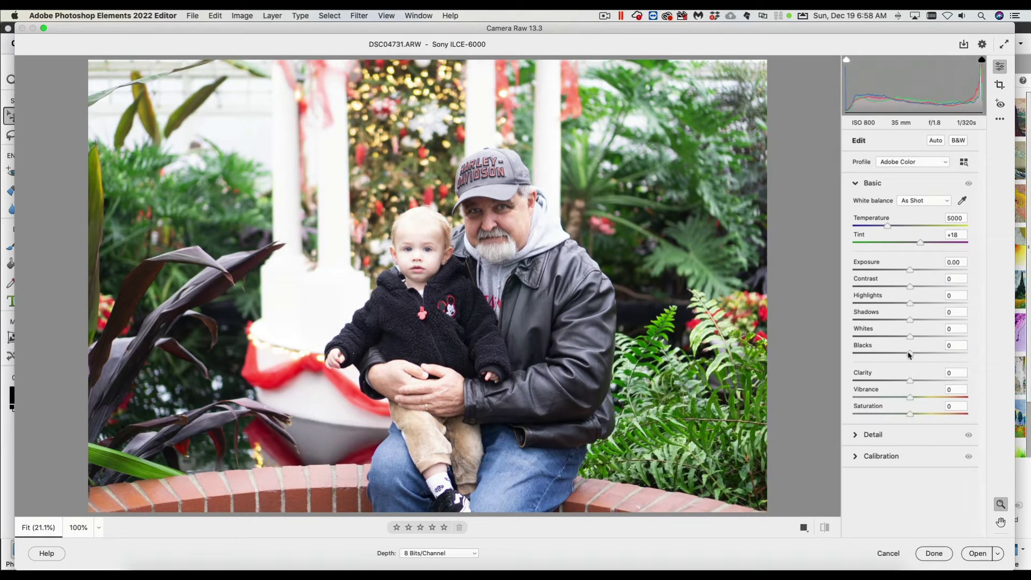
pyautogui.moveTo(910, 336); pyautogui.dragTo(858, 339)
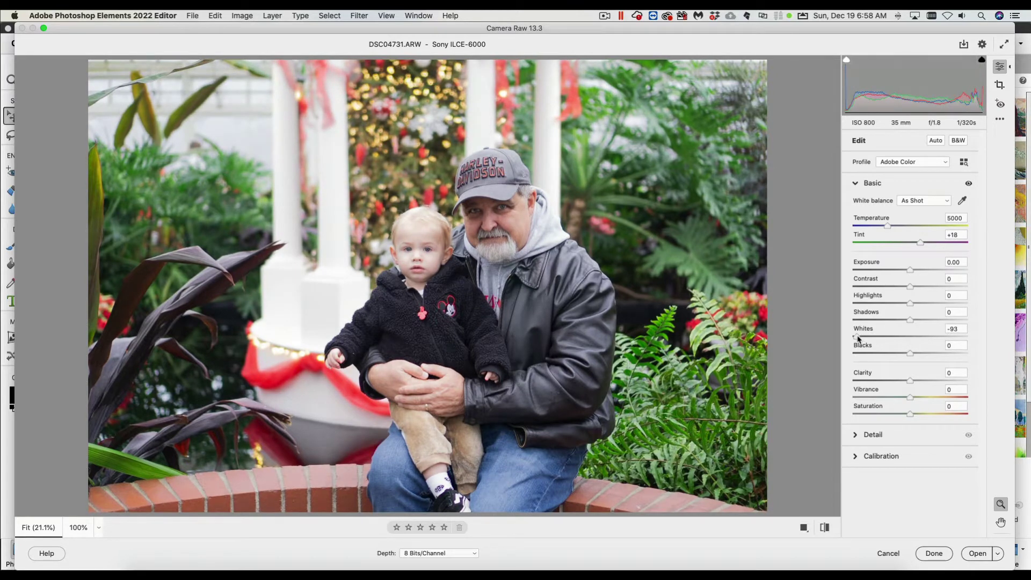
pyautogui.doubleClick(858, 337)
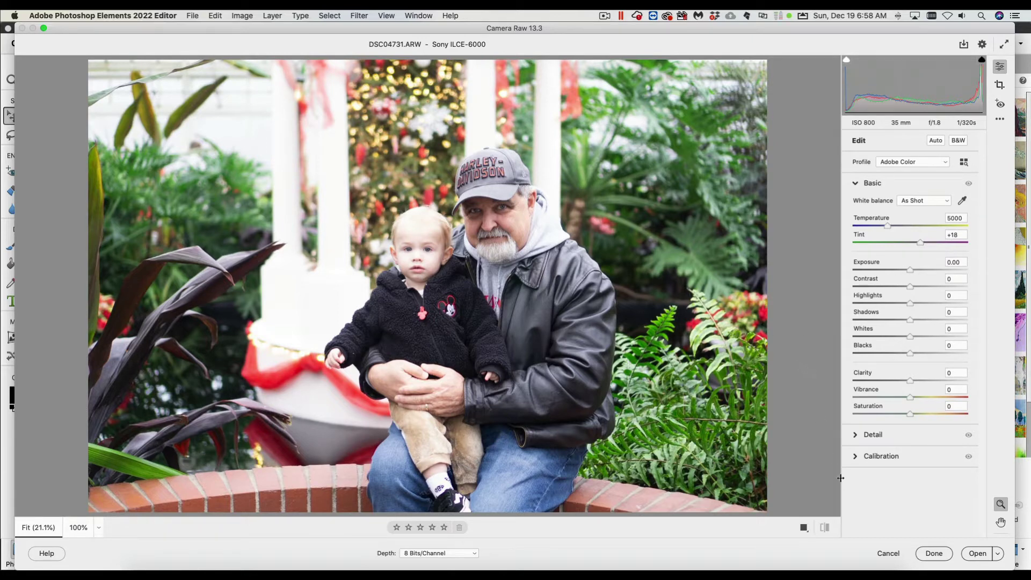
# Open DSC04731.ARW in Expert mode with the Layers panel shown and Photo Bin collapsed.
pyautogui.click(978, 555)
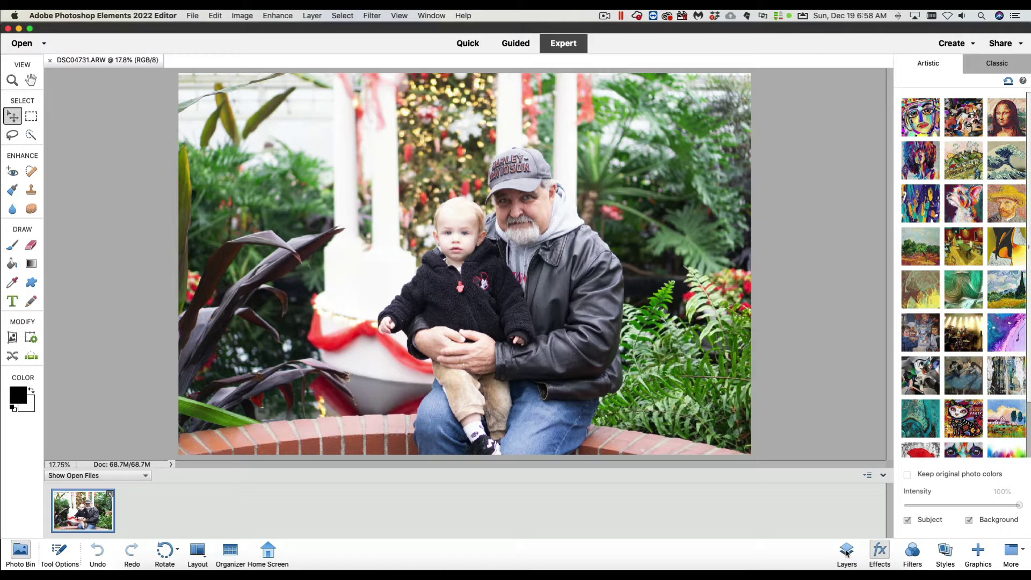
pyautogui.click(847, 553)
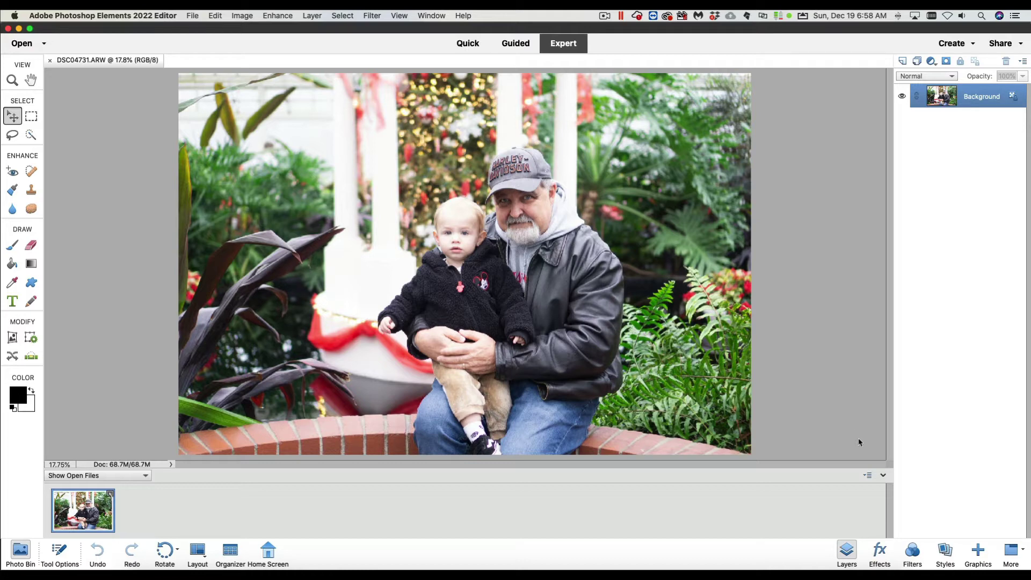
pyautogui.click(883, 476)
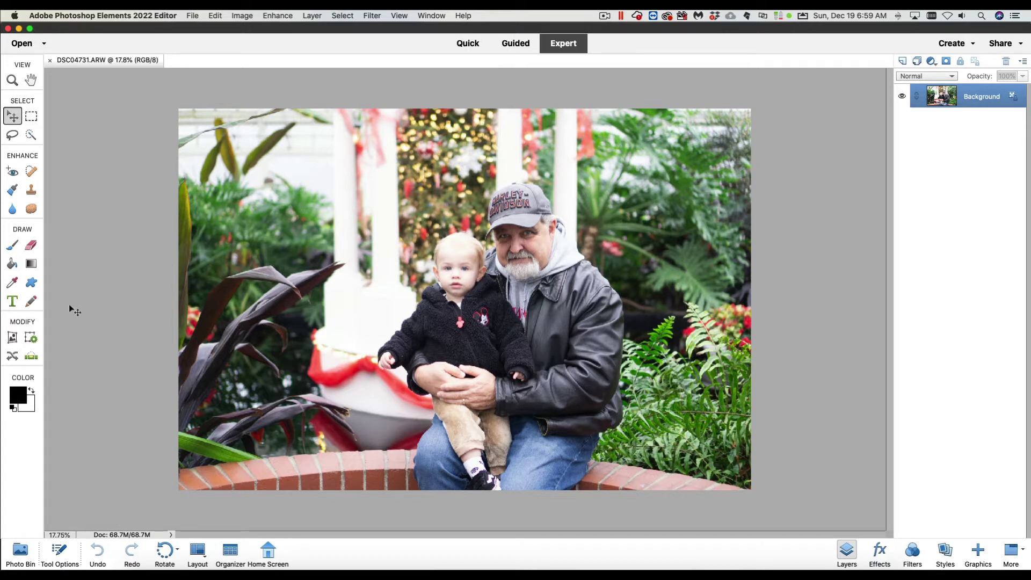
# Activate the Lasso tool after cycling through the Rectangular and Elliptical Marquee tools.
pyautogui.click(31, 116)
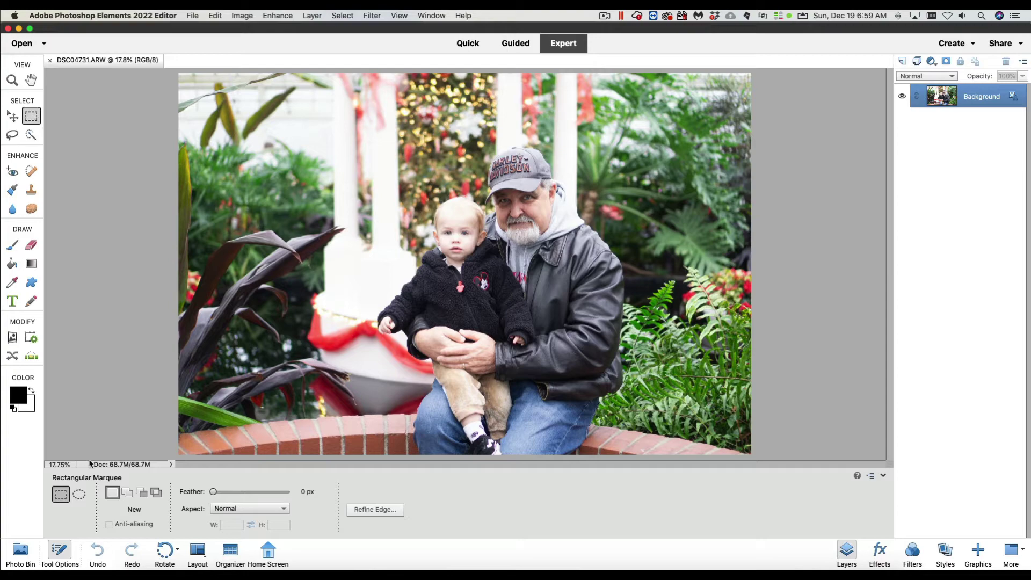
pyautogui.click(79, 495)
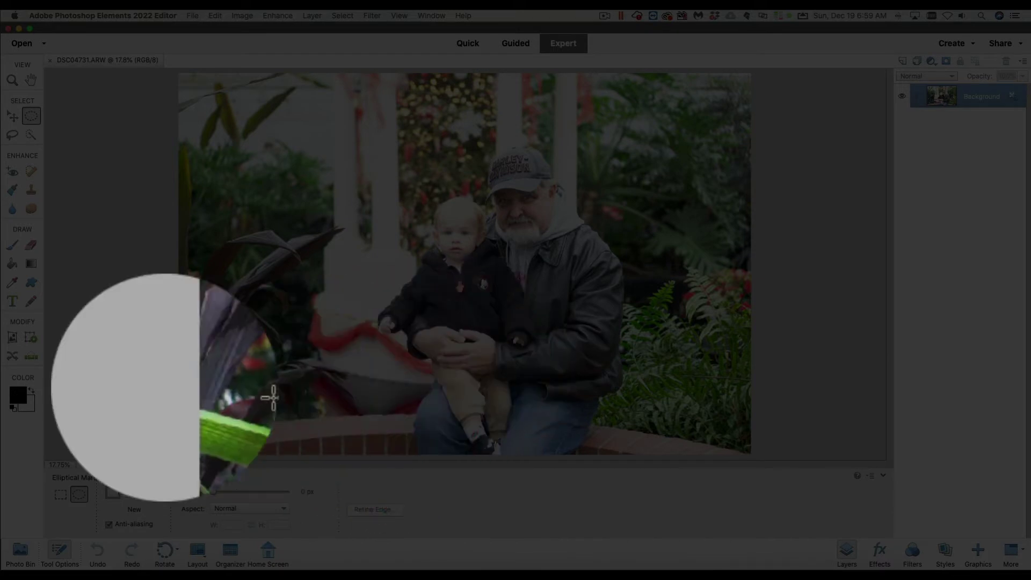
pyautogui.click(12, 135)
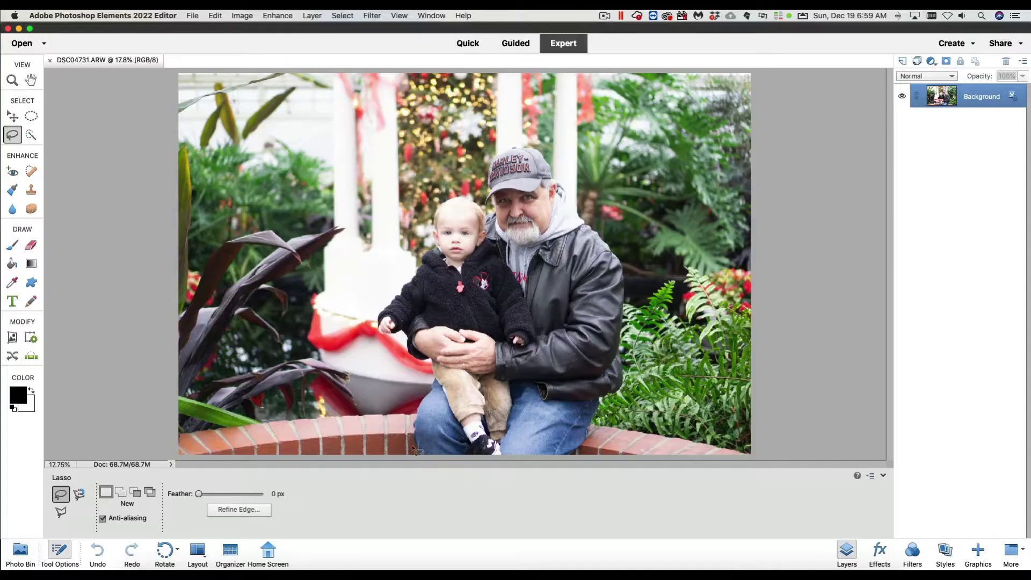
# Trace a Lasso outline around the man and toddler, then set Add to selection mode.
pyautogui.moveTo(418, 454); pyautogui.dragTo(429, 396)
pyautogui.moveTo(379, 337)
pyautogui.mouseDown()
pyautogui.moveTo(374, 301)
pyautogui.moveTo(413, 276)
pyautogui.moveTo(445, 199)
pyautogui.moveTo(487, 214)
pyautogui.moveTo(487, 192)
pyautogui.mouseUp()
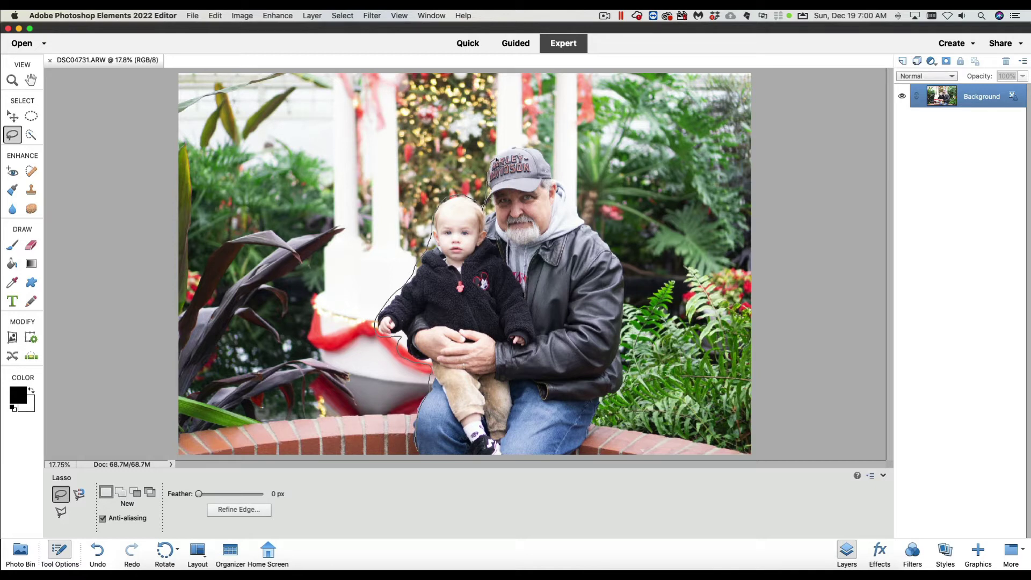
pyautogui.moveTo(517, 151); pyautogui.dragTo(543, 154)
pyautogui.moveTo(572, 193)
pyautogui.mouseDown()
pyautogui.moveTo(618, 250)
pyautogui.moveTo(629, 282)
pyautogui.moveTo(632, 386)
pyautogui.moveTo(578, 450)
pyautogui.mouseUp()
pyautogui.moveTo(509, 455); pyautogui.dragTo(421, 456)
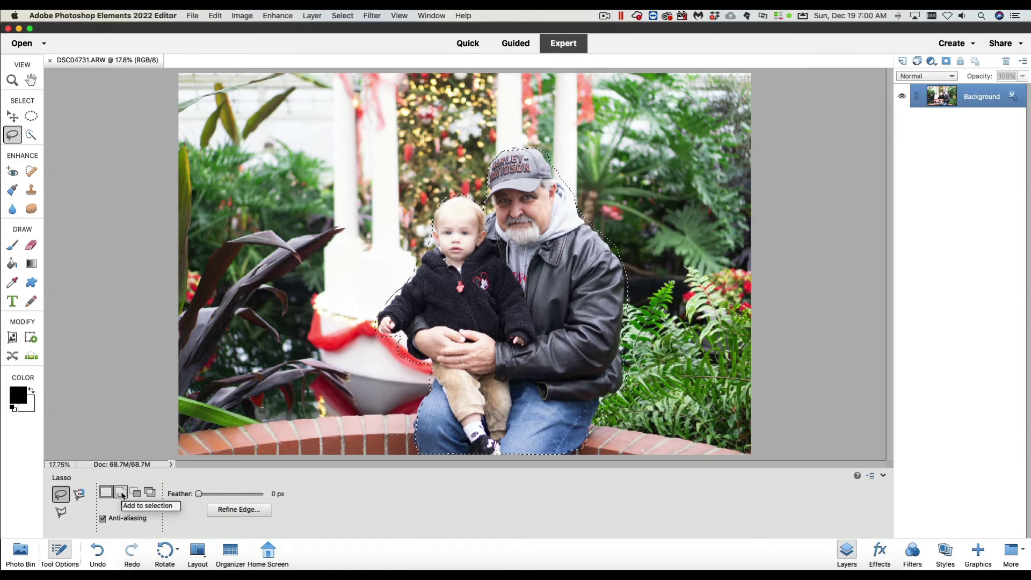
pyautogui.click(121, 493)
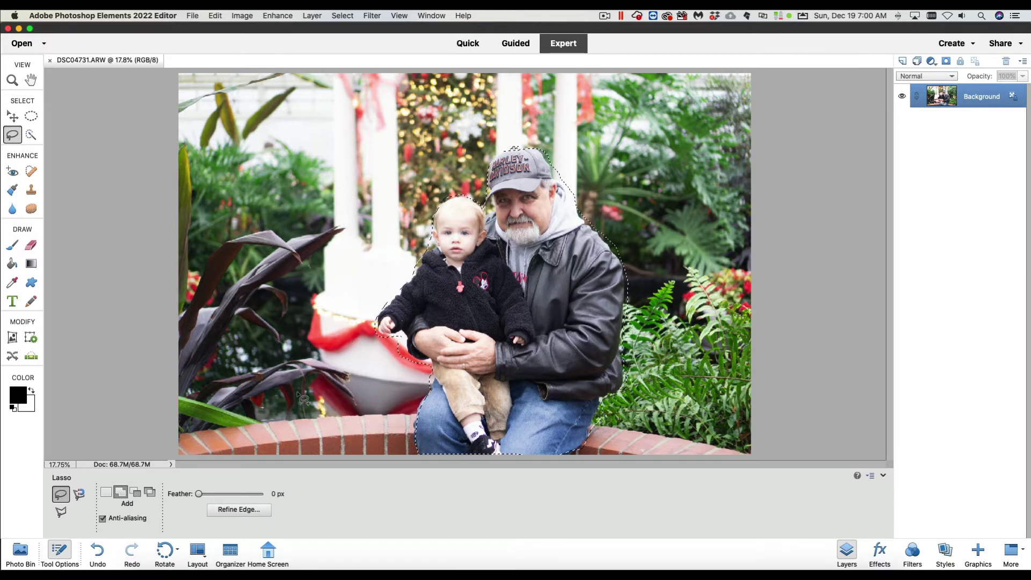
# Refine Edge with Smart Radius, Radius 5 px, Smooth 31 and Feather 41.1 px.
pyautogui.click(239, 510)
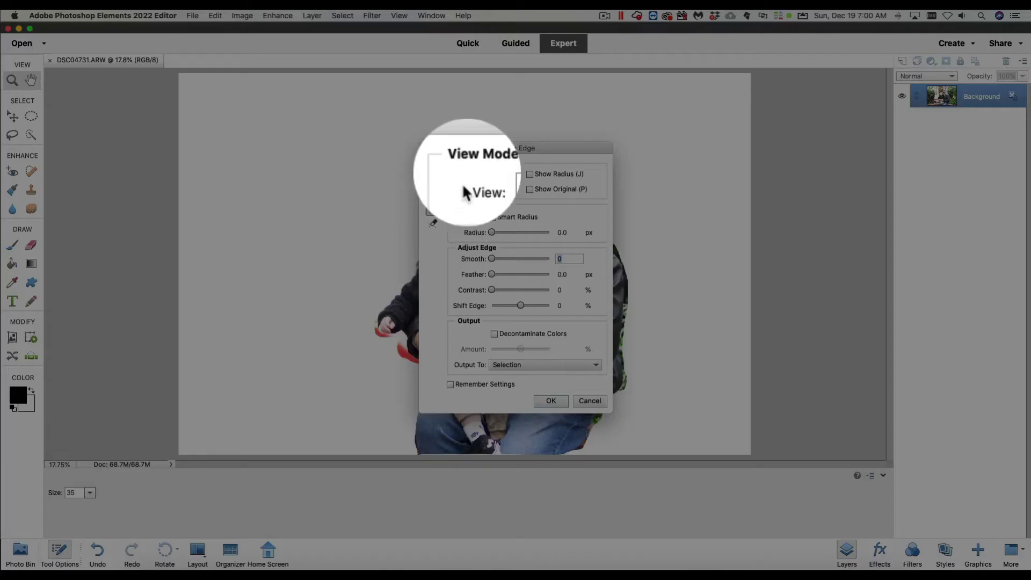
pyautogui.moveTo(475, 147); pyautogui.dragTo(716, 112)
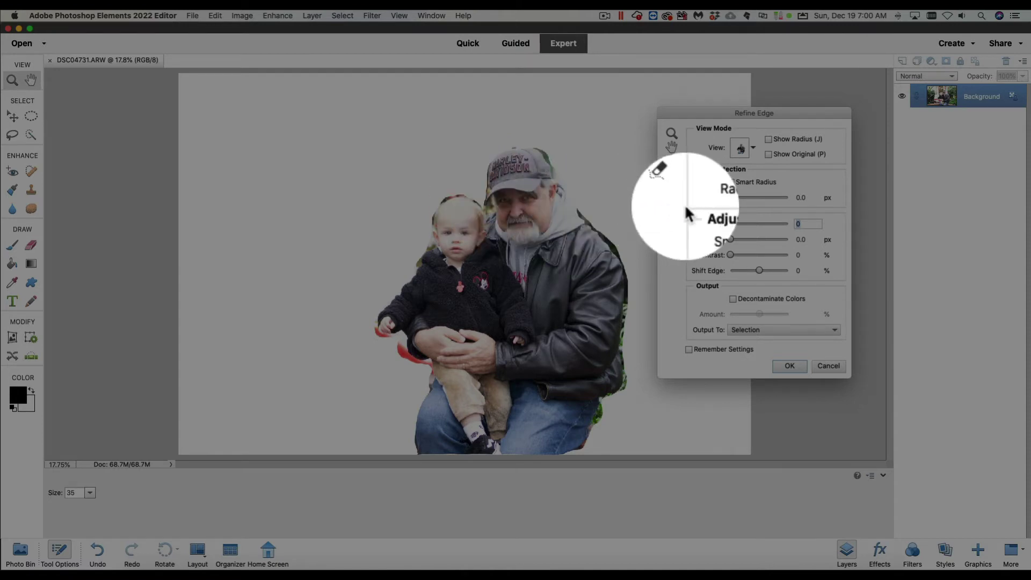
pyautogui.click(731, 186)
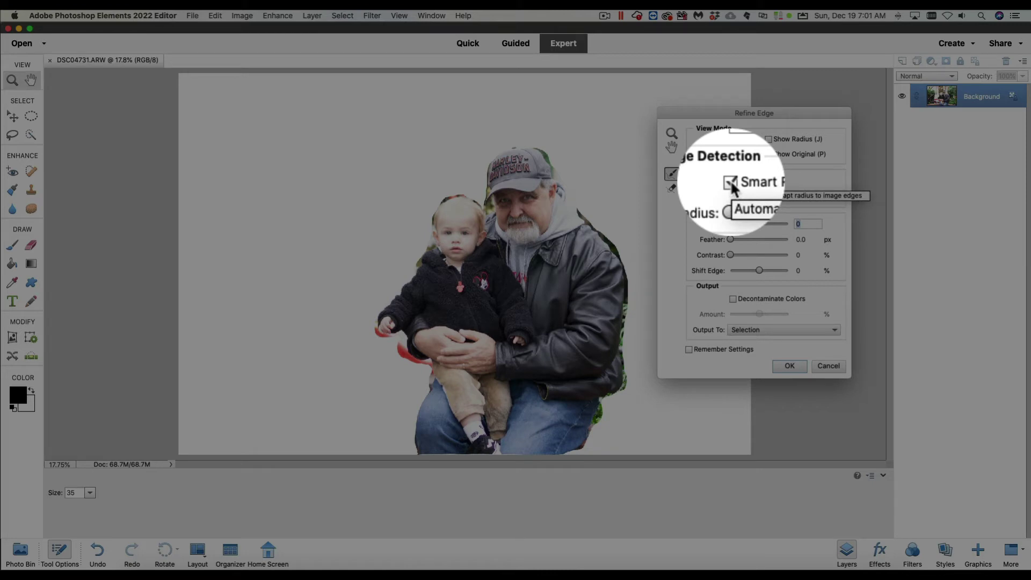
pyautogui.moveTo(733, 202); pyautogui.dragTo(746, 202)
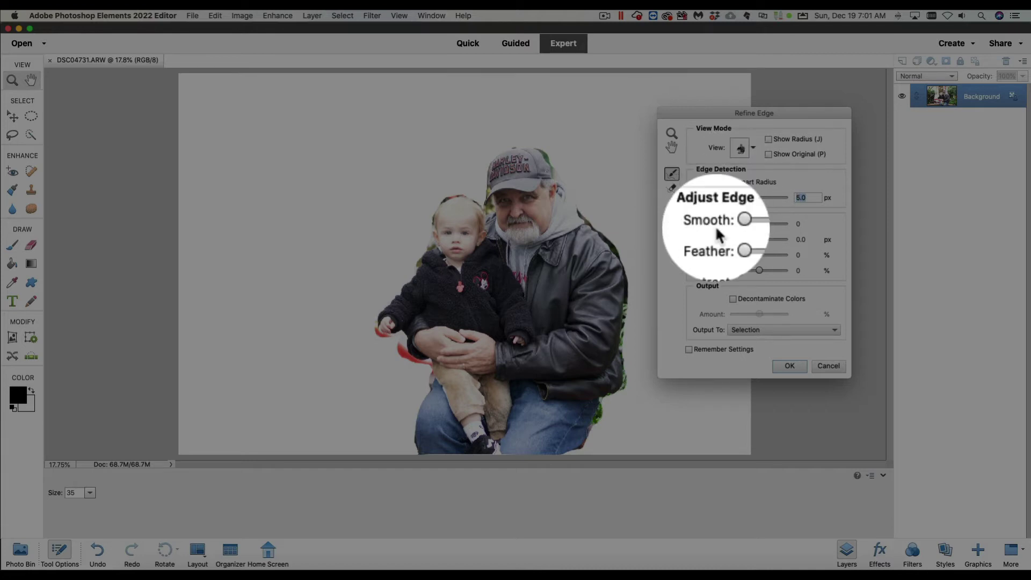
pyautogui.moveTo(731, 240); pyautogui.dragTo(765, 241)
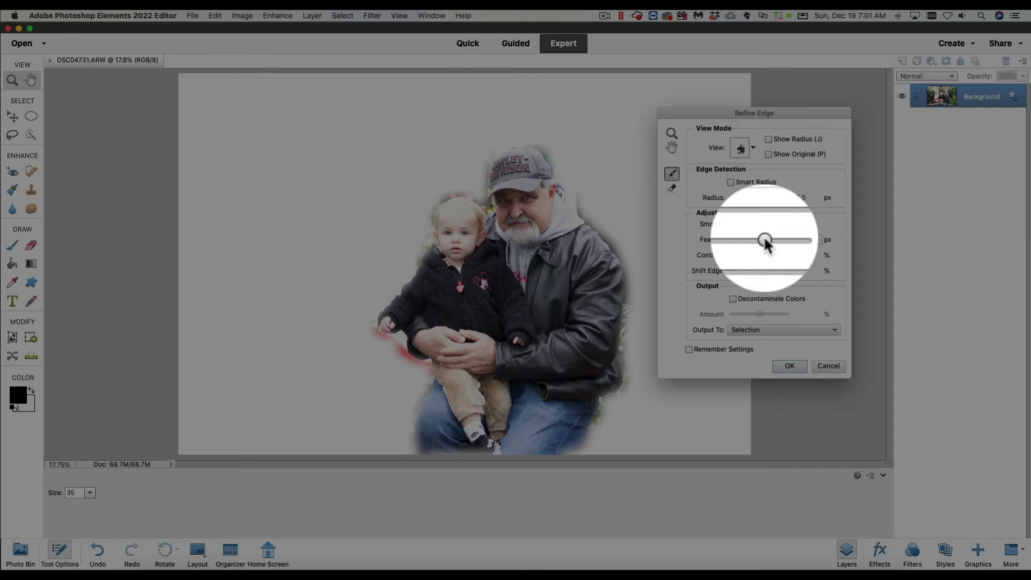
pyautogui.moveTo(766, 243); pyautogui.dragTo(765, 244)
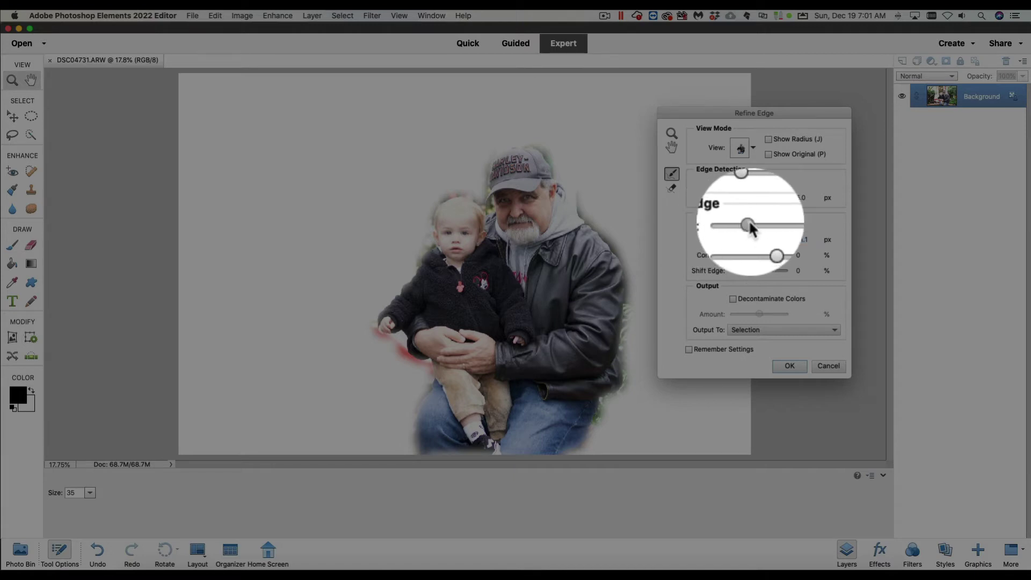
pyautogui.moveTo(749, 226); pyautogui.dragTo(749, 226)
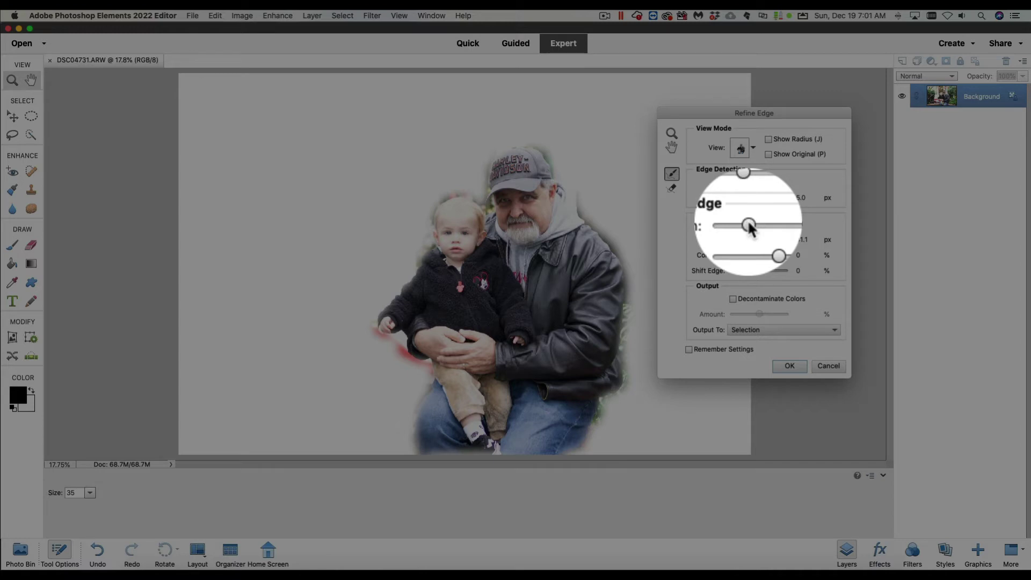
pyautogui.click(671, 191)
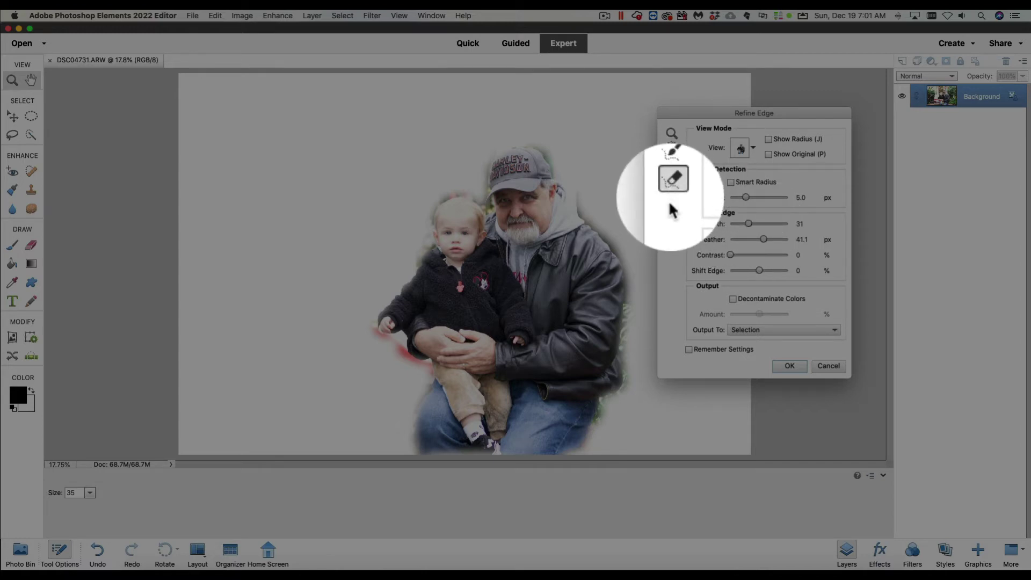
pyautogui.click(672, 173)
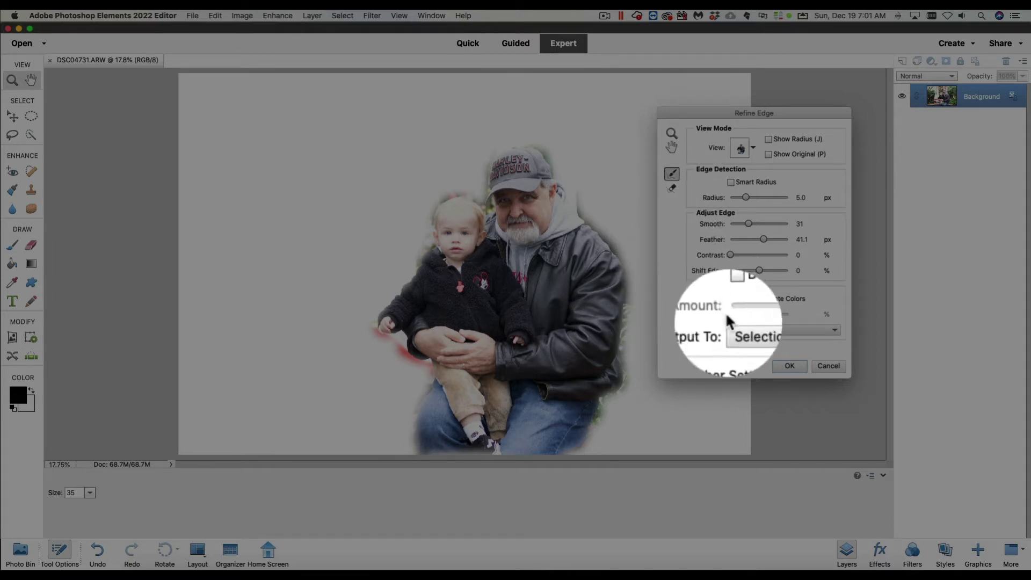
pyautogui.click(791, 363)
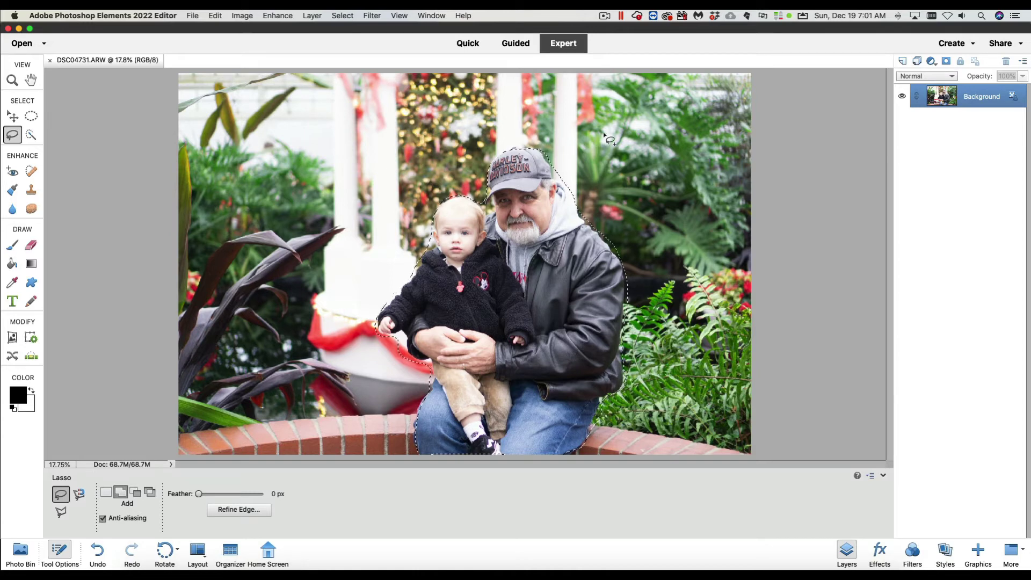
# Invert the selection and copy it to Layer 1 with Cmd+J, checking by toggling the Background visibility.
pyautogui.click(339, 17)
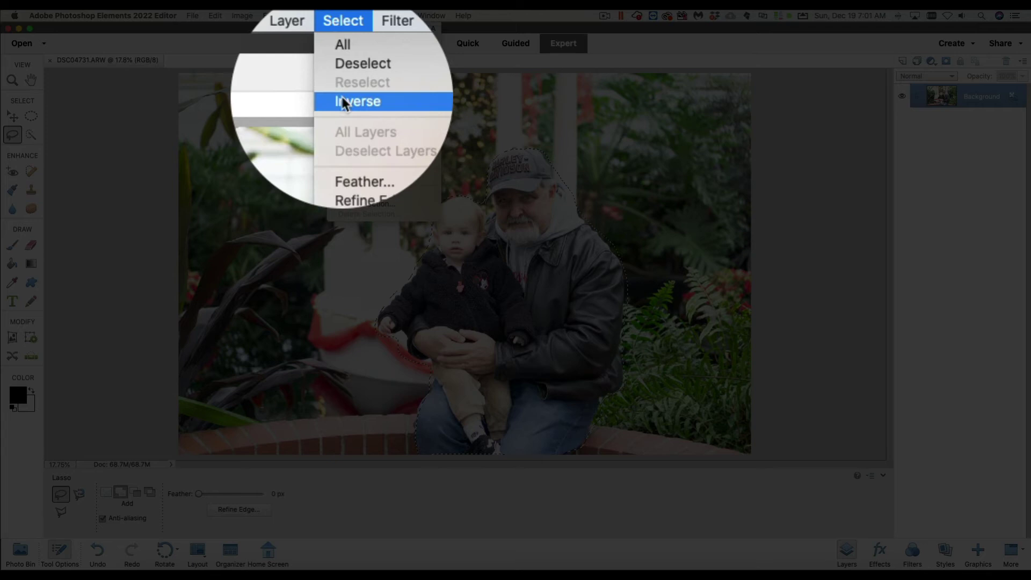
pyautogui.click(342, 102)
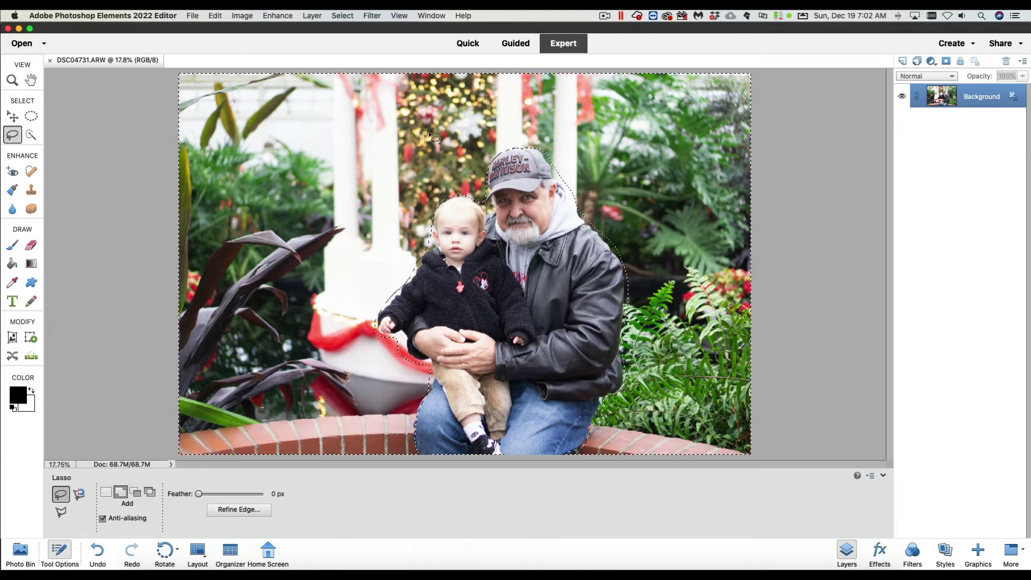
pyautogui.press('super+j')
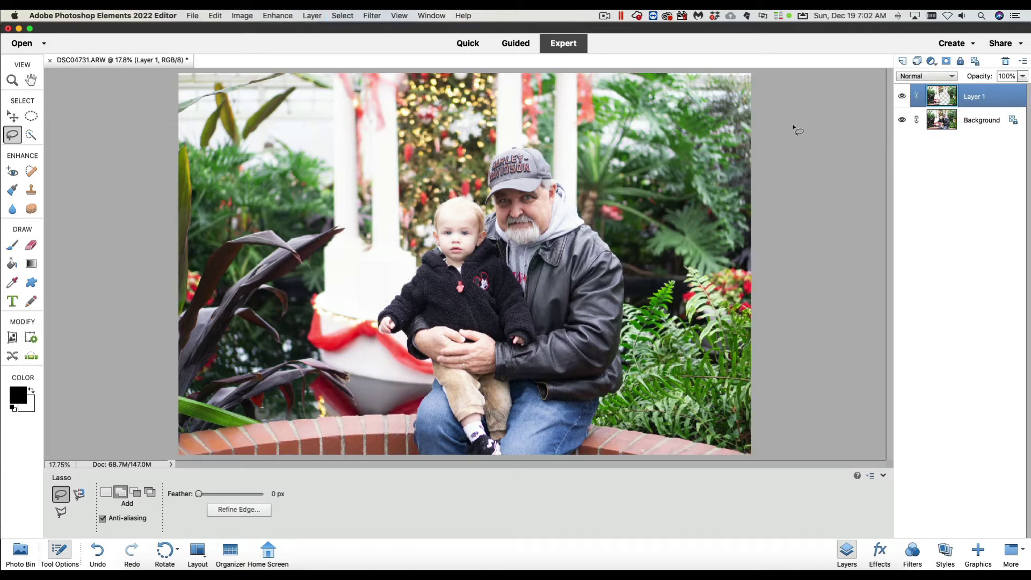
pyautogui.click(902, 121)
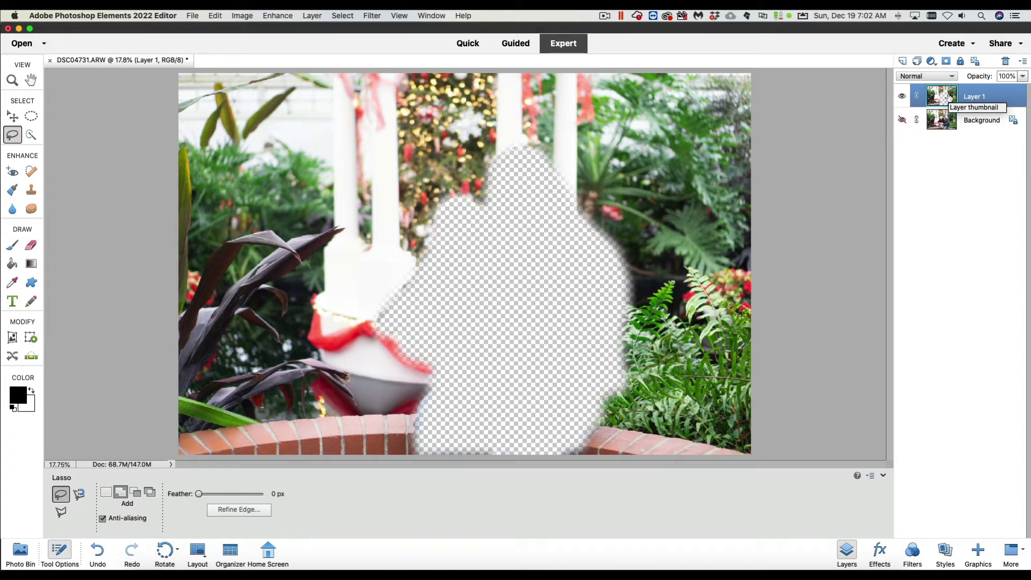
pyautogui.click(902, 121)
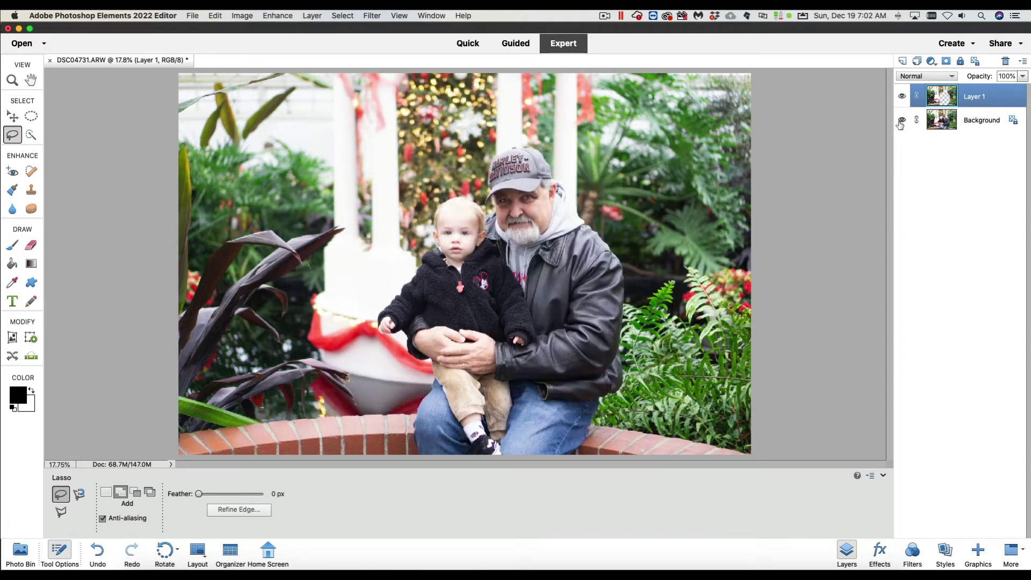
pyautogui.click(344, 16)
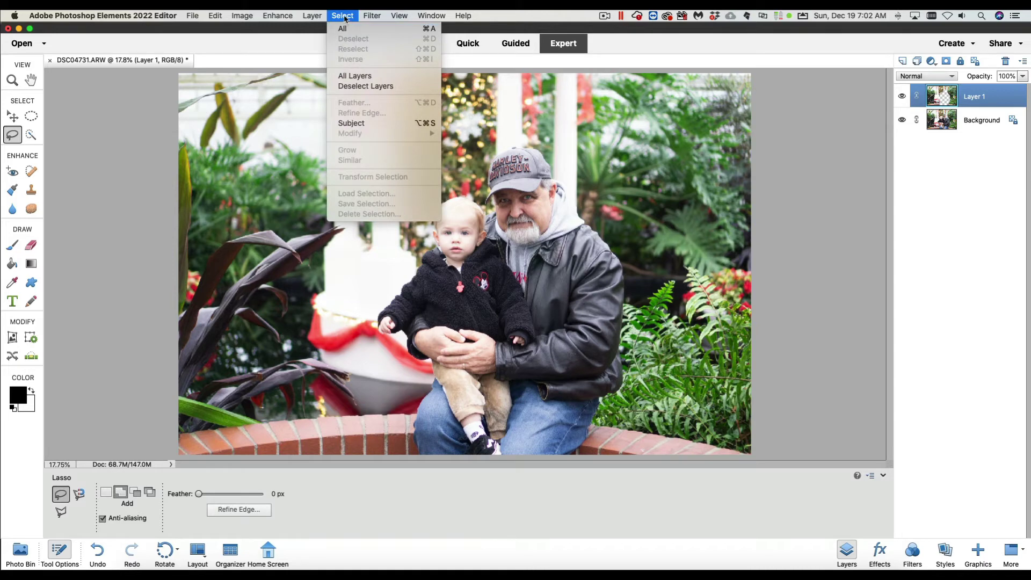
pyautogui.click(343, 16)
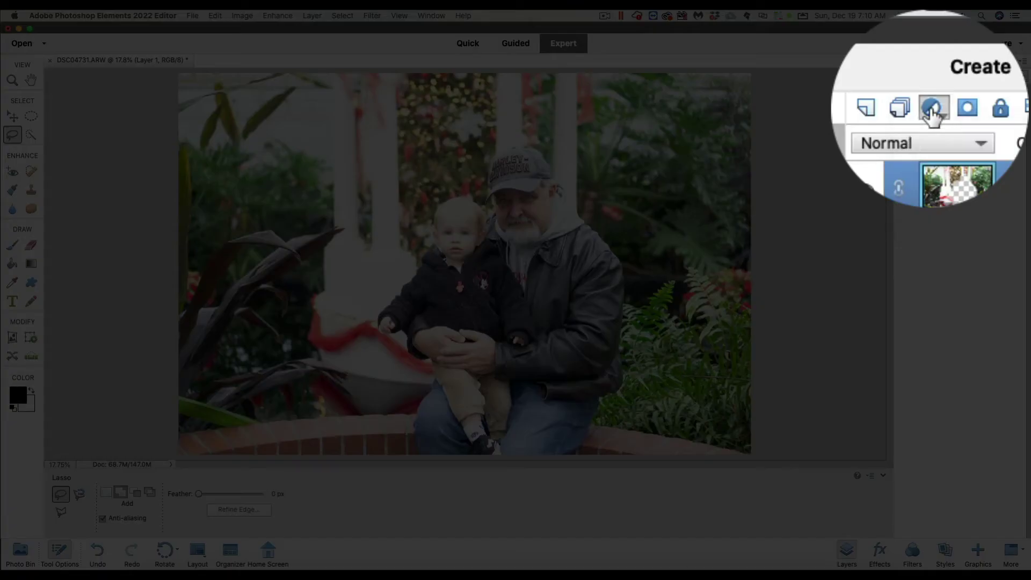
# Add a Levels 1 adjustment layer above Layer 1 and target its adjustment thumbnail.
pyautogui.click(932, 110)
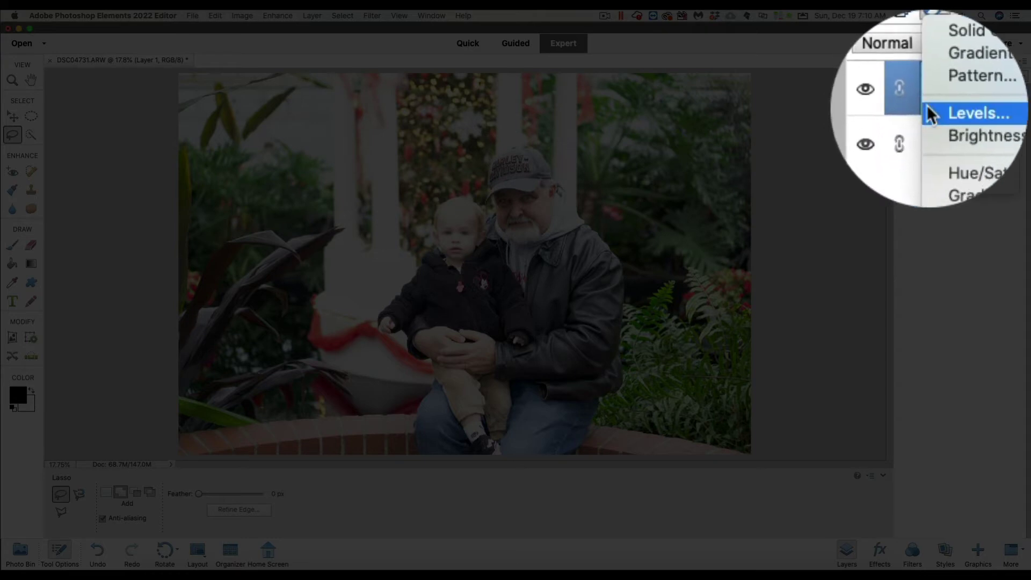
pyautogui.click(932, 107)
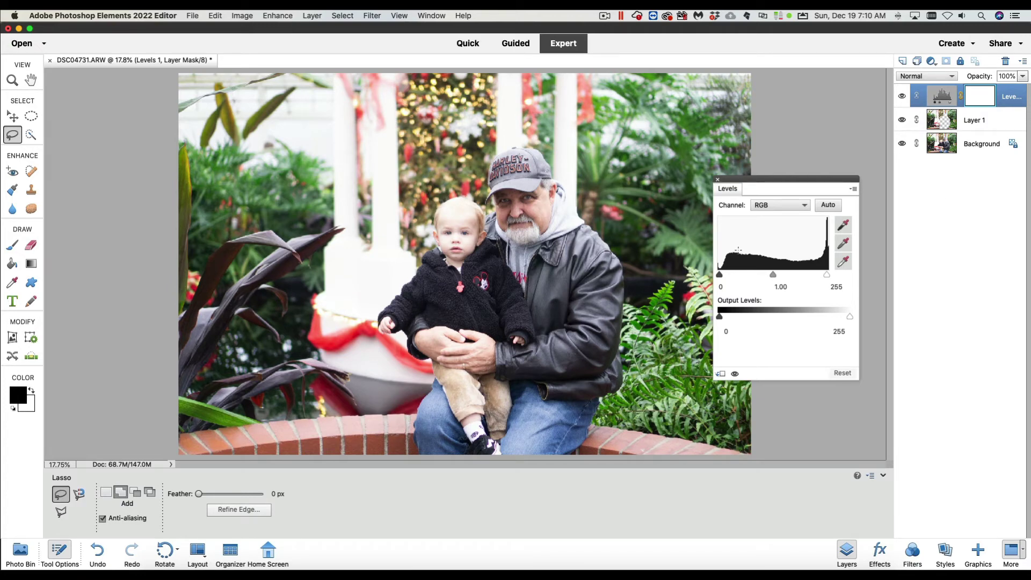
pyautogui.moveTo(720, 276)
pyautogui.mouseDown()
pyautogui.moveTo(804, 278)
pyautogui.moveTo(719, 277)
pyautogui.mouseUp()
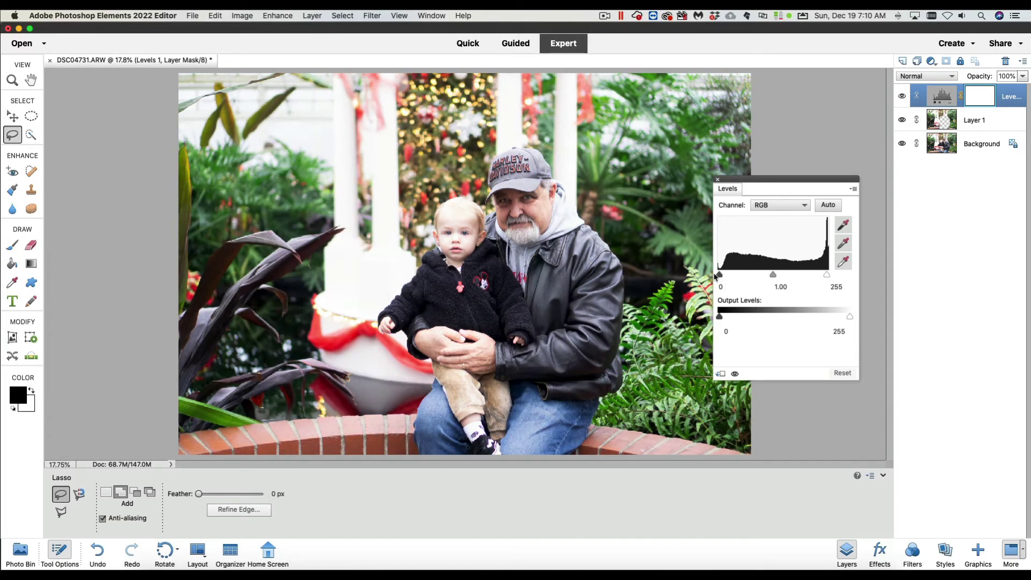
pyautogui.click(718, 181)
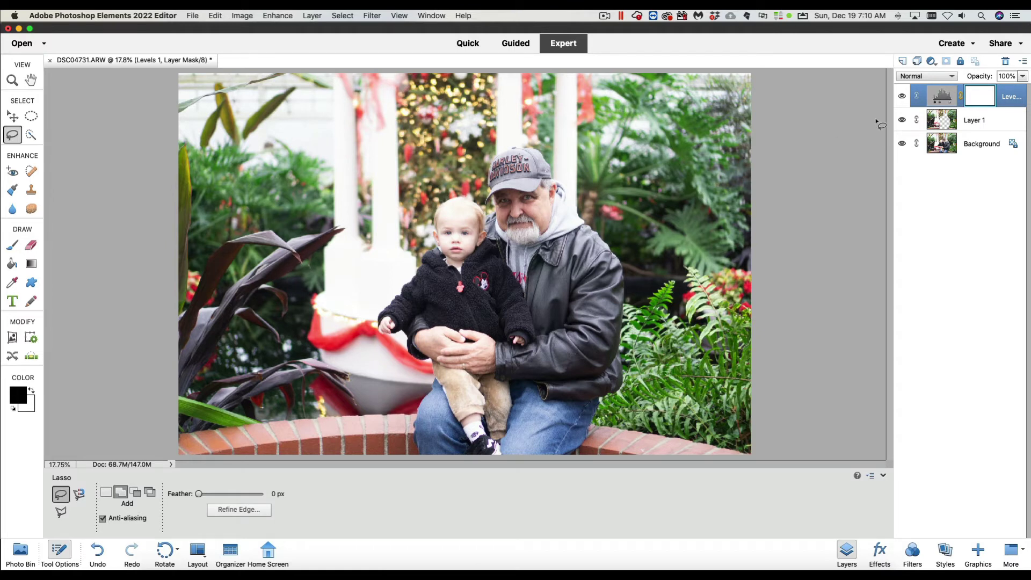
pyautogui.click(942, 97)
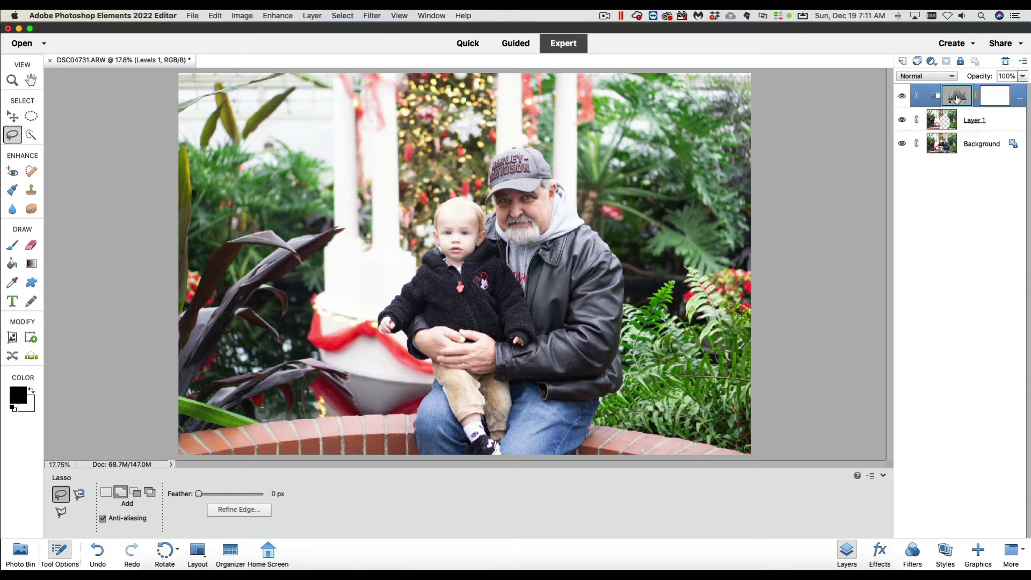
# Set Levels 1 input levels to 26, 0.58 and 255, then close the Levels panel.
pyautogui.doubleClick(957, 98)
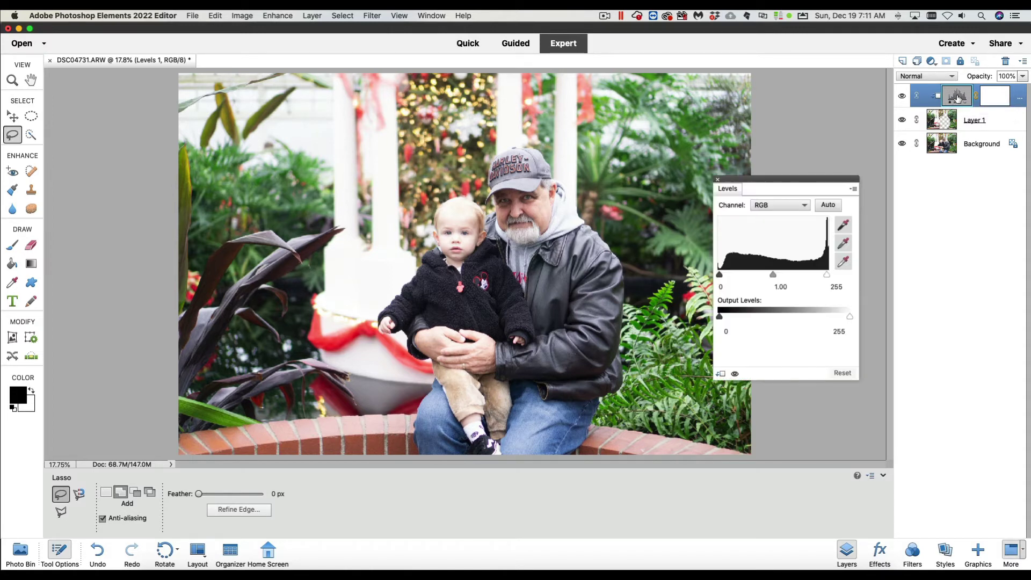
pyautogui.moveTo(790, 180); pyautogui.dragTo(763, 153)
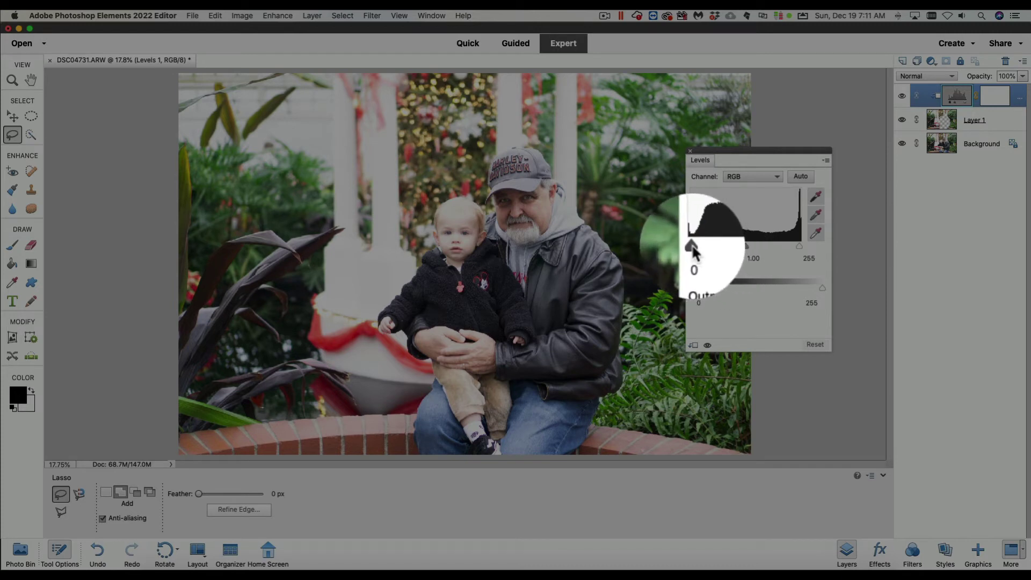
pyautogui.moveTo(692, 246); pyautogui.dragTo(782, 248)
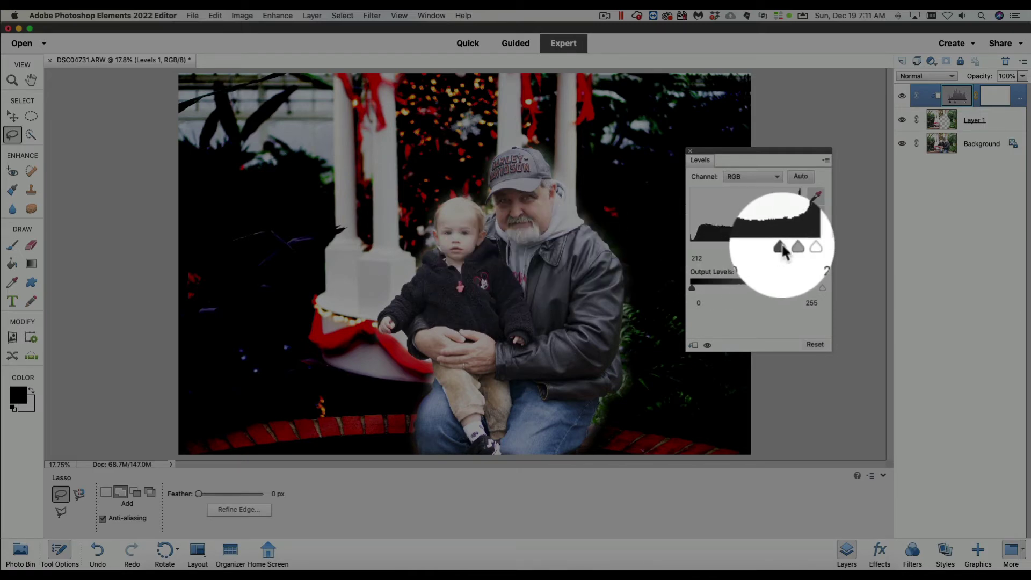
pyautogui.moveTo(782, 248)
pyautogui.mouseDown()
pyautogui.moveTo(688, 248)
pyautogui.moveTo(765, 250)
pyautogui.mouseUp()
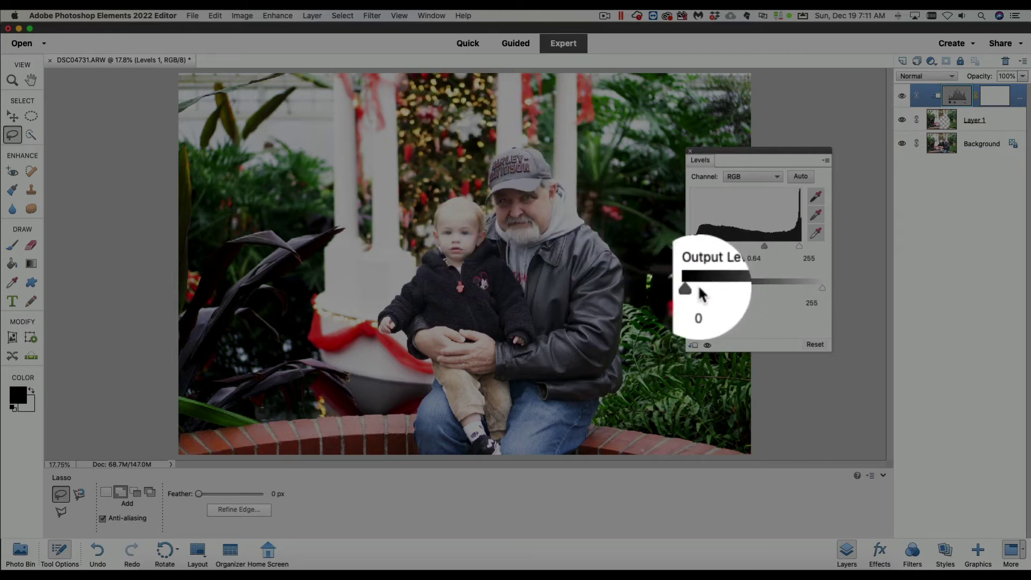
pyautogui.moveTo(693, 290)
pyautogui.mouseDown()
pyautogui.moveTo(779, 290)
pyautogui.moveTo(693, 293)
pyautogui.mouseUp()
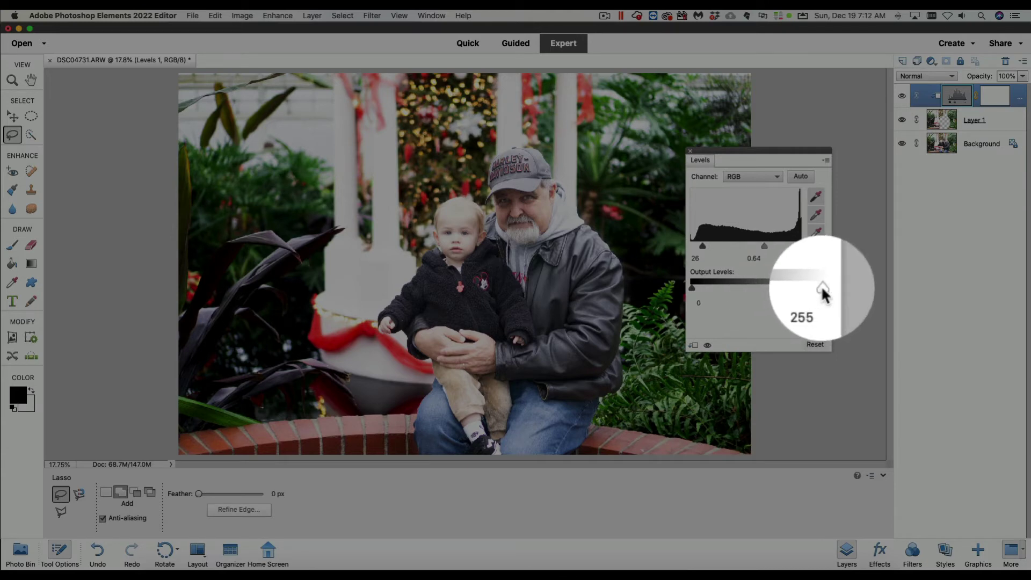
pyautogui.moveTo(822, 291)
pyautogui.mouseDown()
pyautogui.moveTo(740, 290)
pyautogui.moveTo(827, 290)
pyautogui.mouseUp()
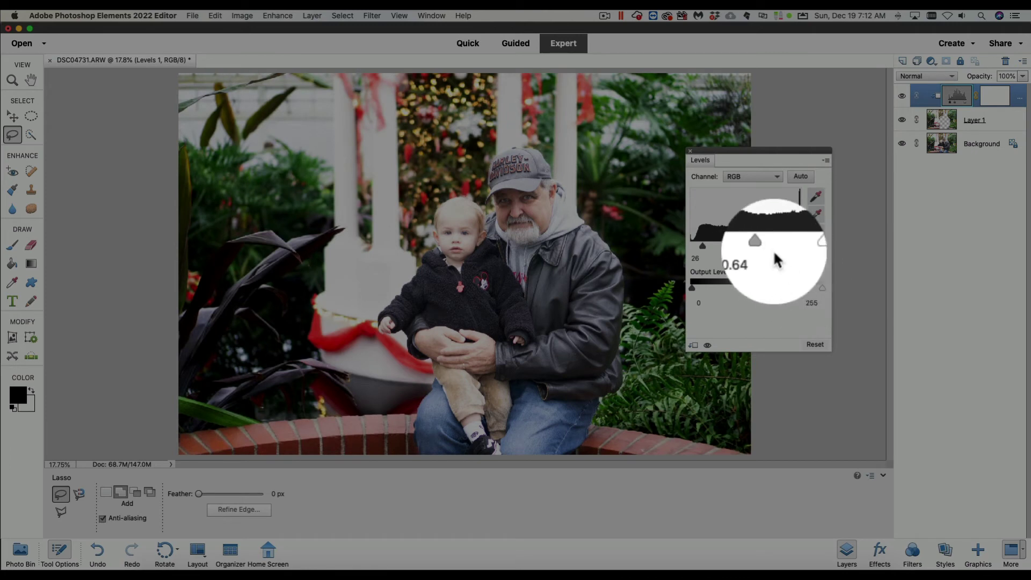
pyautogui.moveTo(764, 247); pyautogui.dragTo(766, 244)
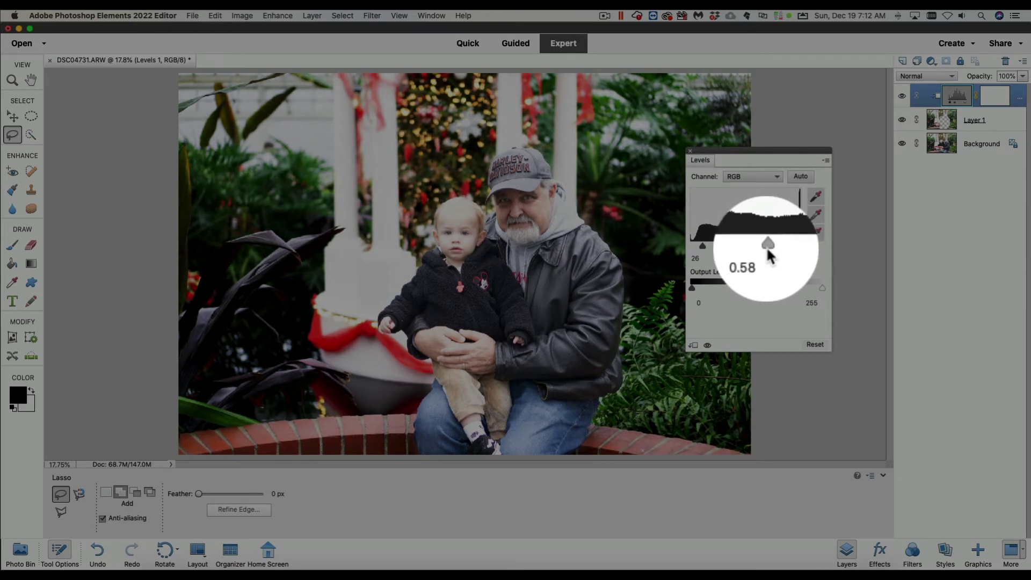
pyautogui.click(690, 151)
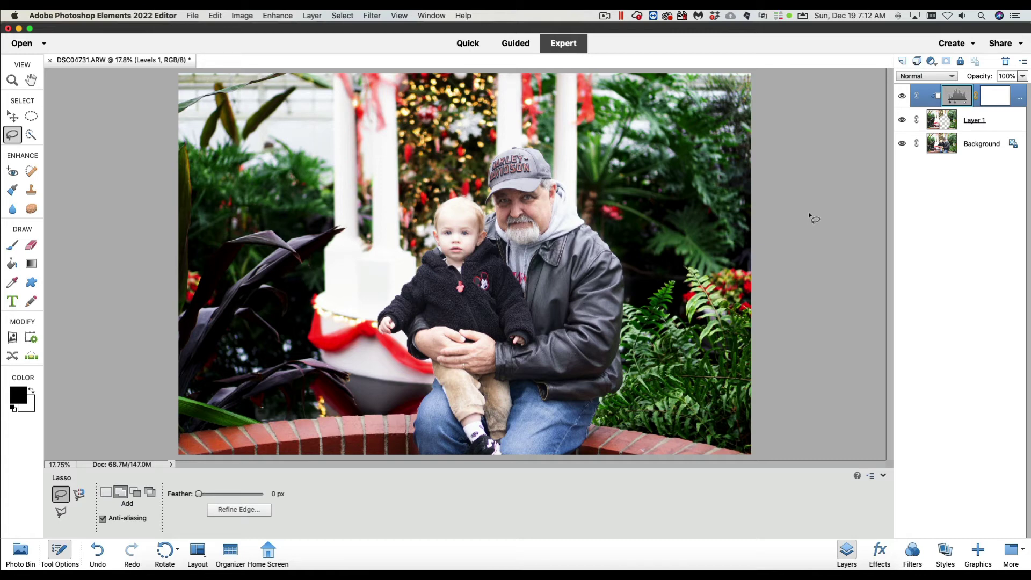
# Start Save As and choose PittsburghGreenHouse2021 as the destination folder.
pyautogui.click(191, 16)
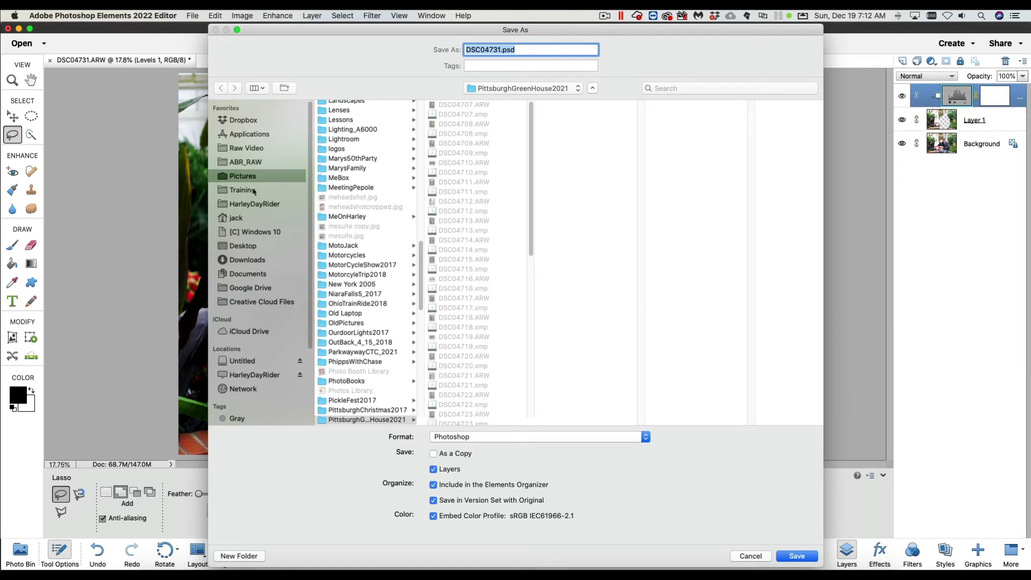
pyautogui.scroll(-3, 356, 268)
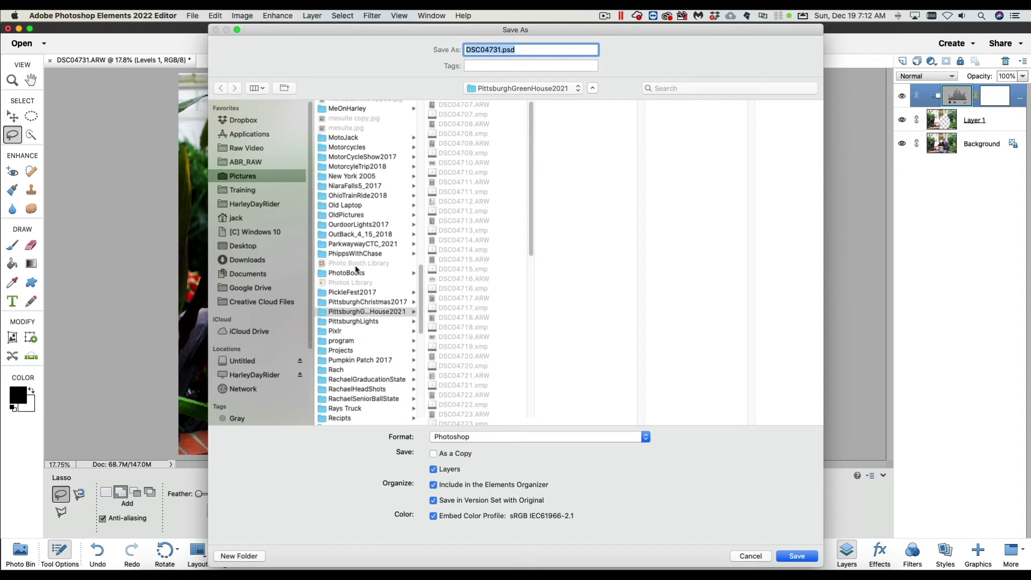
pyautogui.scroll(-4, 368, 285)
pyautogui.scroll(-2, 369, 286)
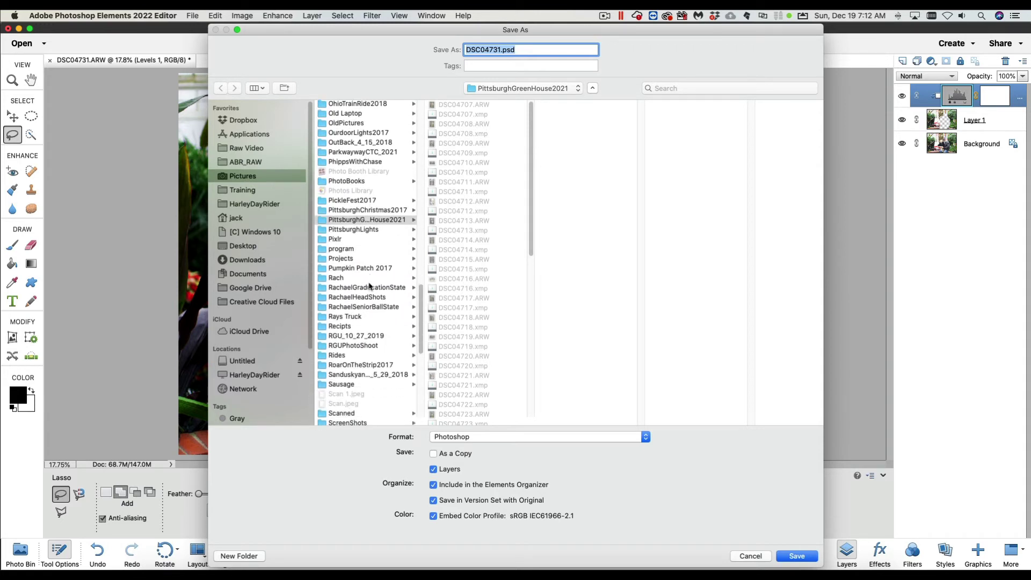
pyautogui.scroll(1, 365, 285)
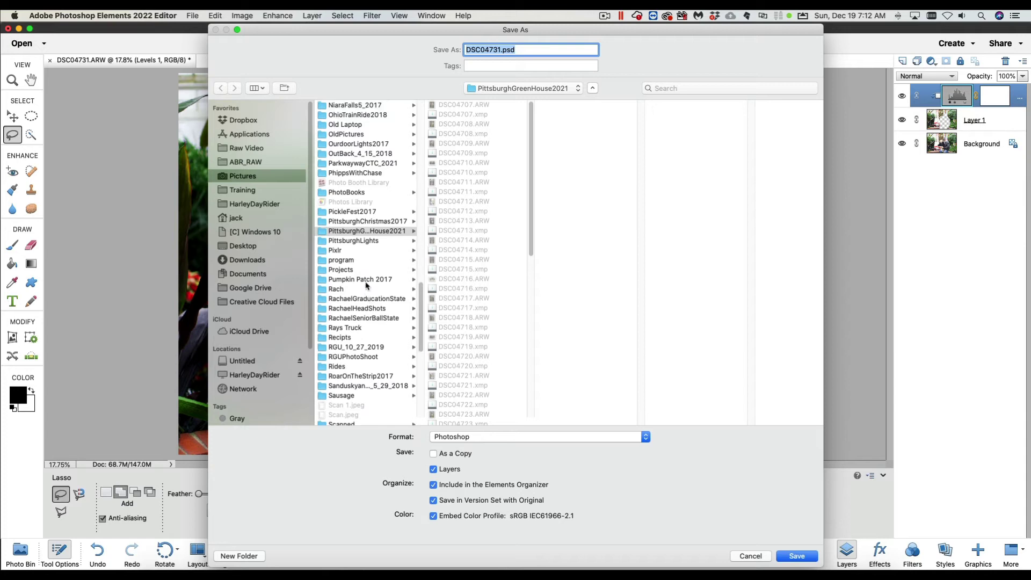
pyautogui.scroll(2, 367, 286)
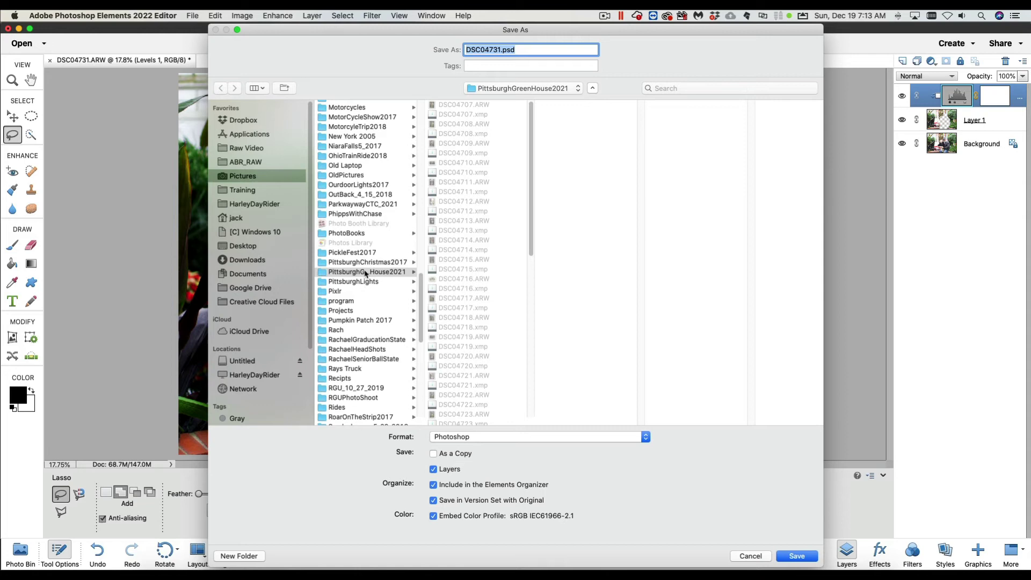
pyautogui.click(366, 273)
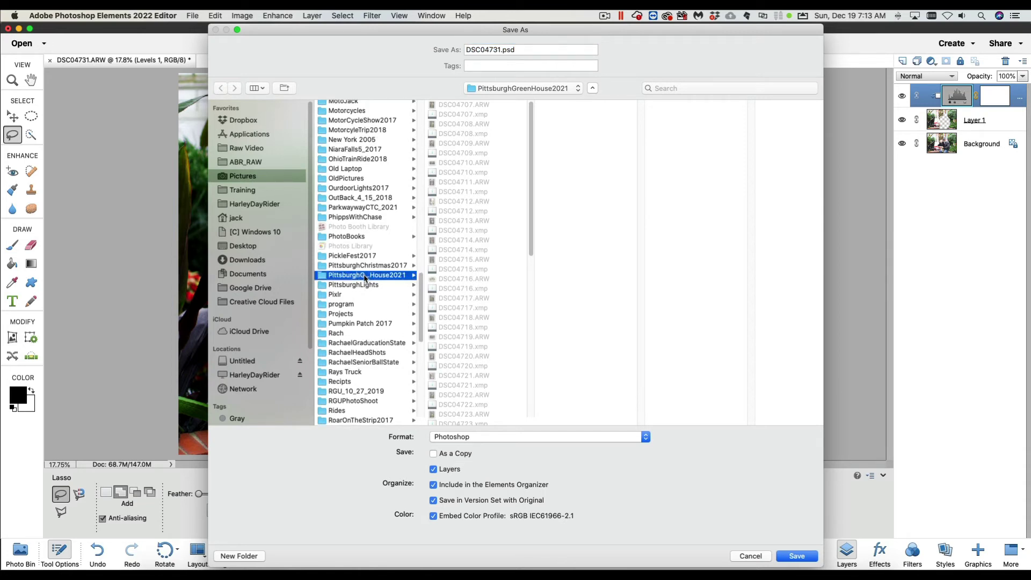
# Rename the file to megrandsonedited and set the format to JPEG, keeping Version Set on.
pyautogui.click(481, 49)
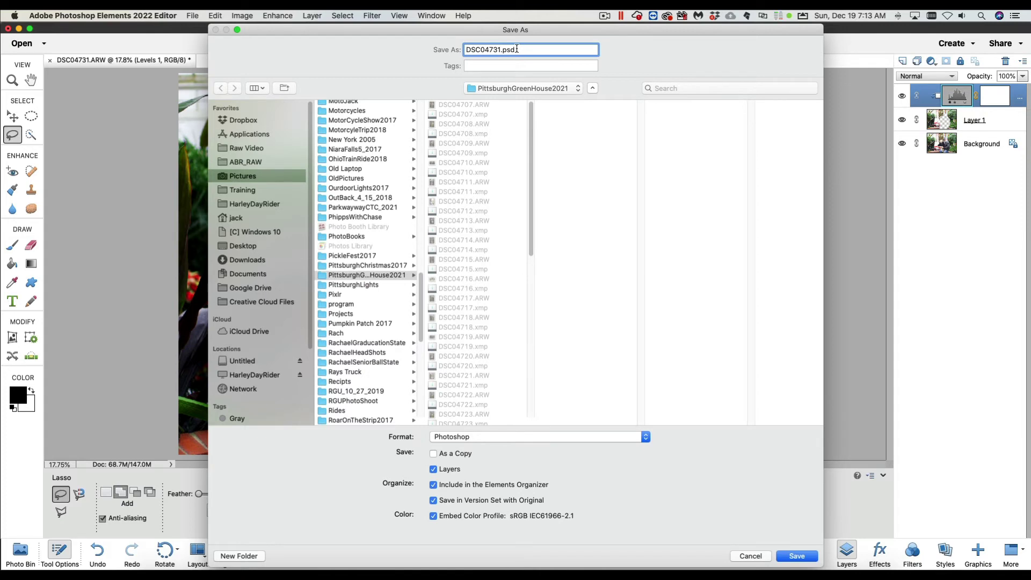
pyautogui.moveTo(517, 49); pyautogui.dragTo(505, 50)
pyautogui.moveTo(517, 51); pyautogui.dragTo(459, 50)
pyautogui.write('megrandsonedited')
pyautogui.click(646, 437)
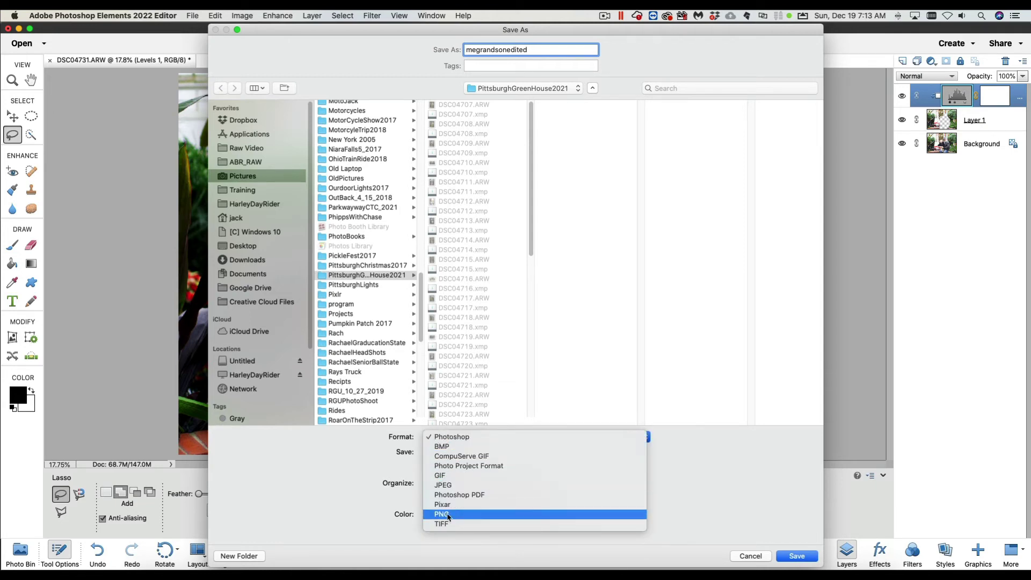
pyautogui.click(448, 486)
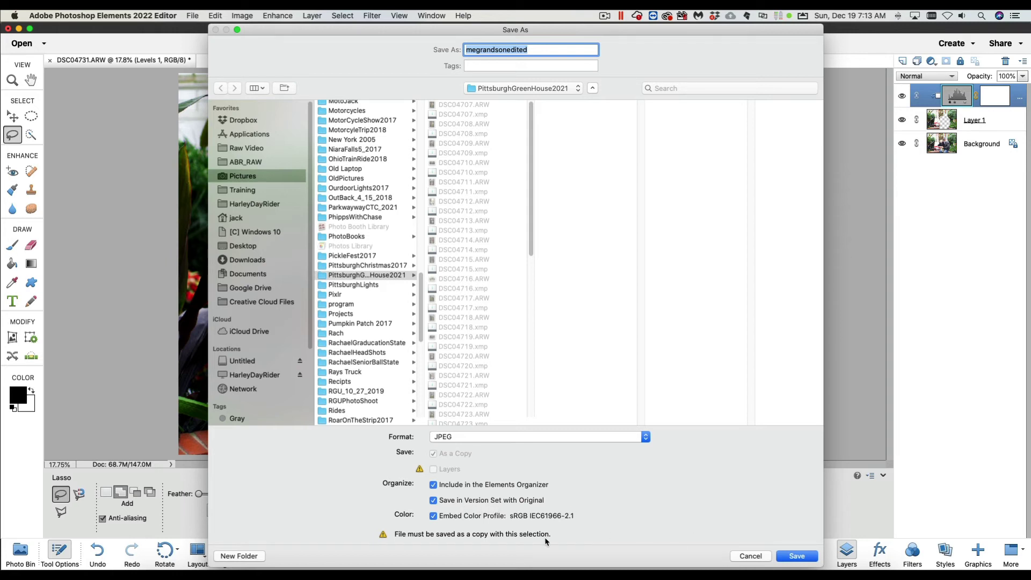
# Save the megrandsonedited JPEG at quality 10, Baseline Standard, roughly 7.9M.
pyautogui.click(796, 556)
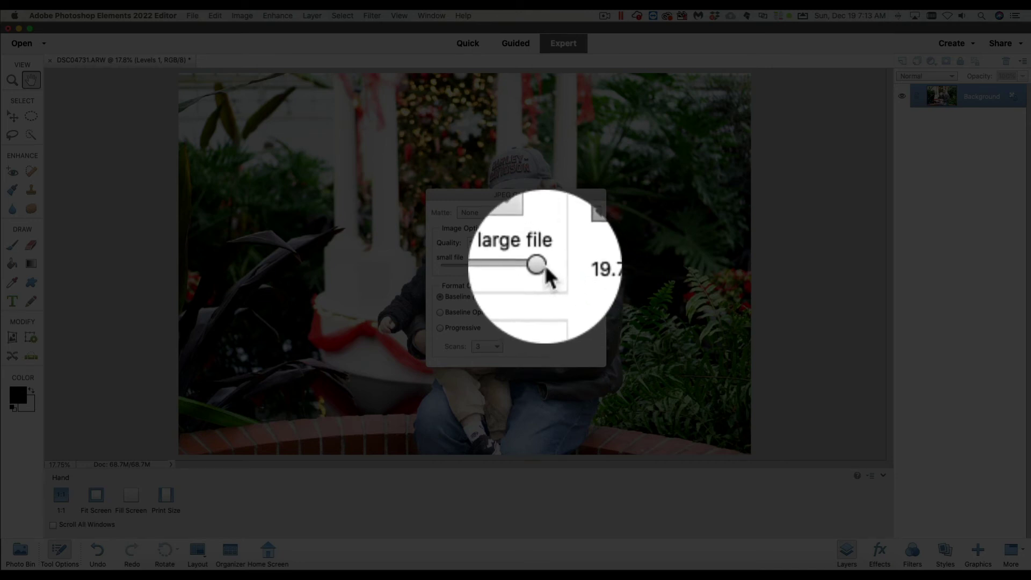
pyautogui.moveTo(545, 265); pyautogui.dragTo(527, 263)
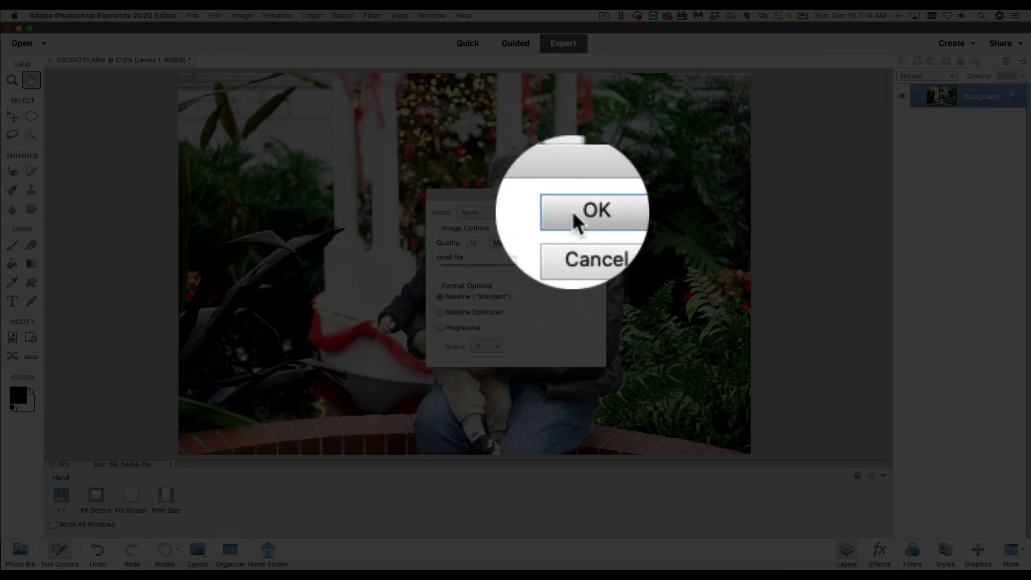
pyautogui.click(574, 217)
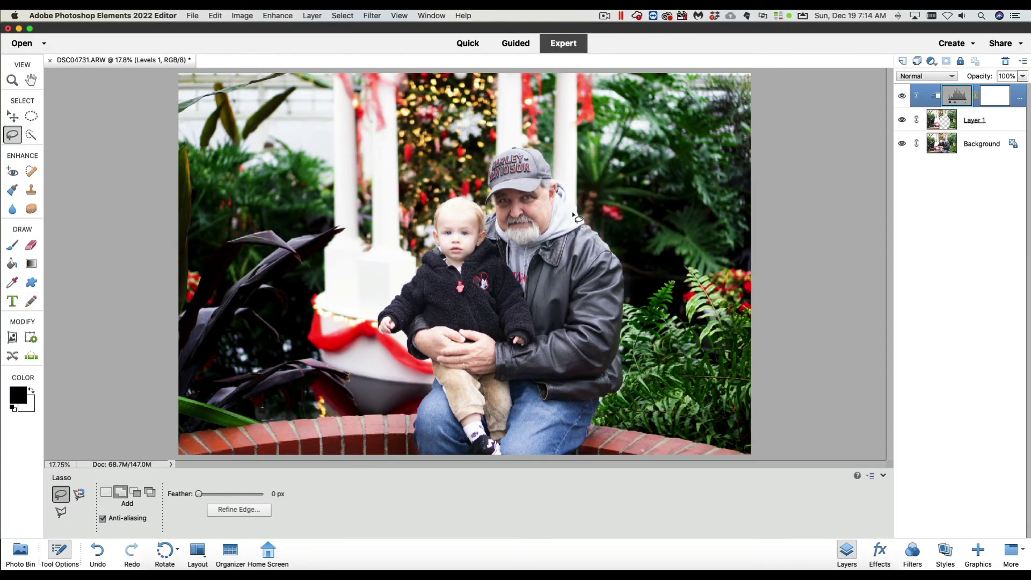
# Switch to Elements Organizer and show All Media in the grid with adjusted thumbnail zoom.
pyautogui.hotkey('ctrl', 'Up')
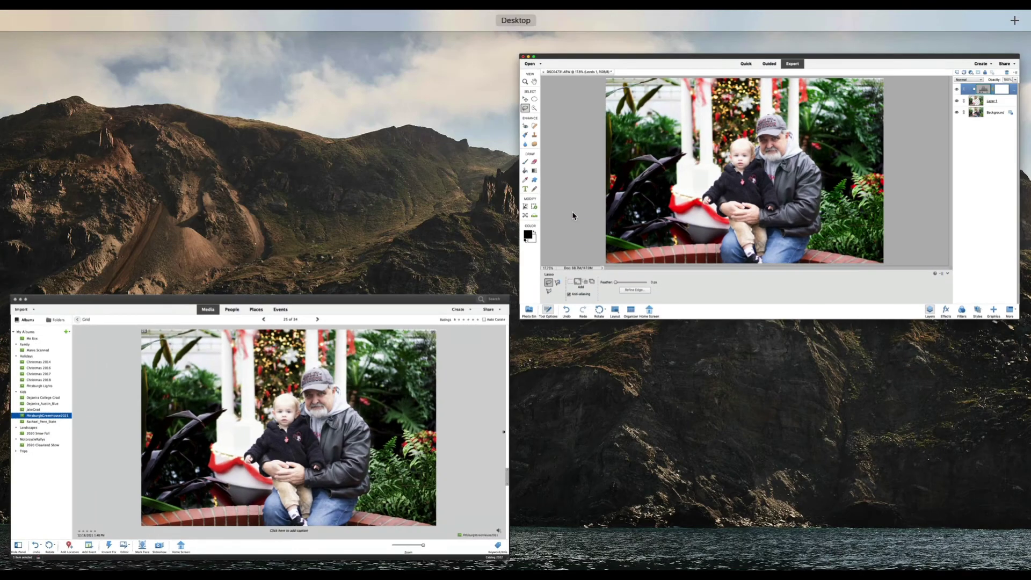
pyautogui.click(460, 356)
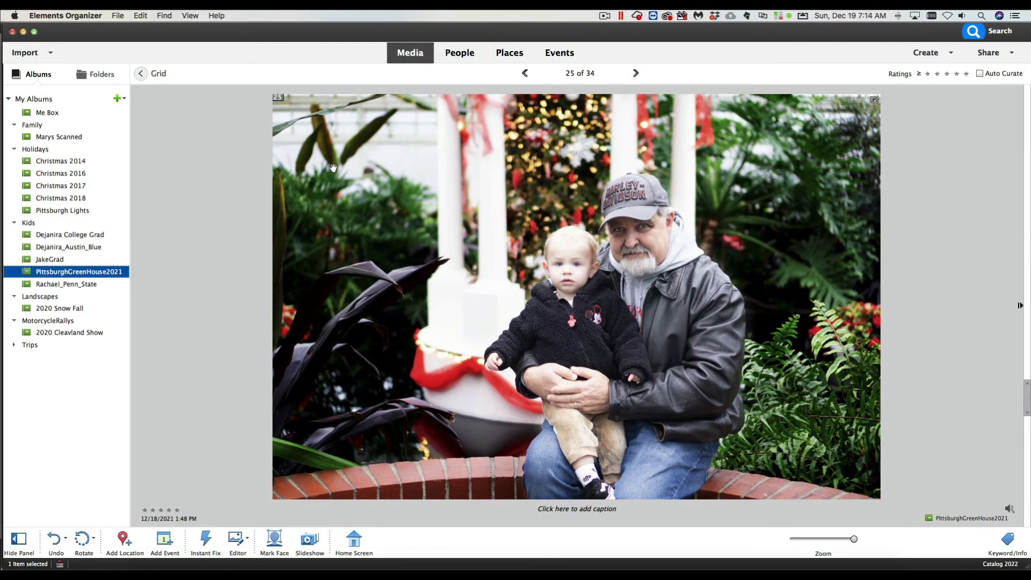
pyautogui.click(142, 77)
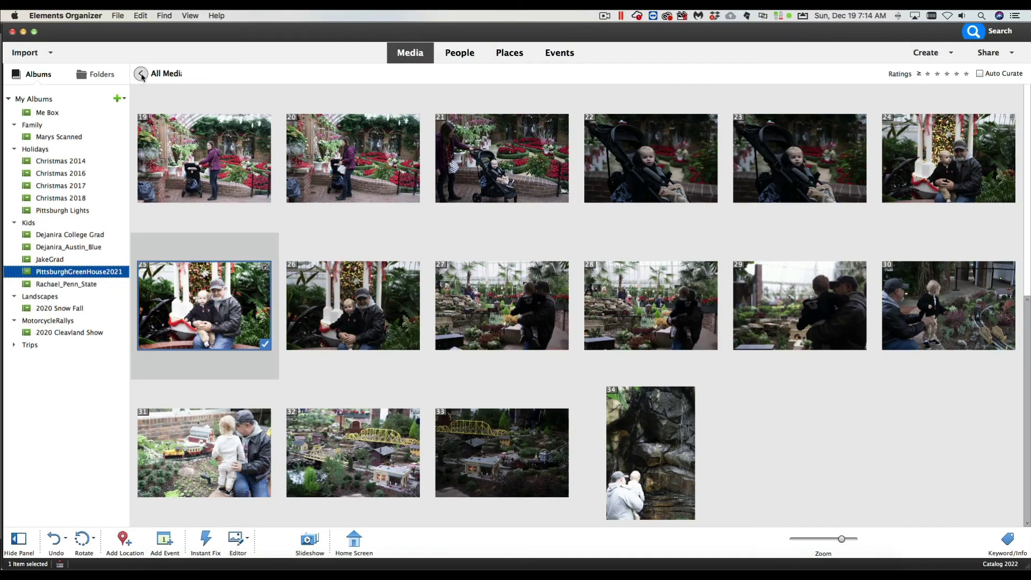
pyautogui.click(143, 77)
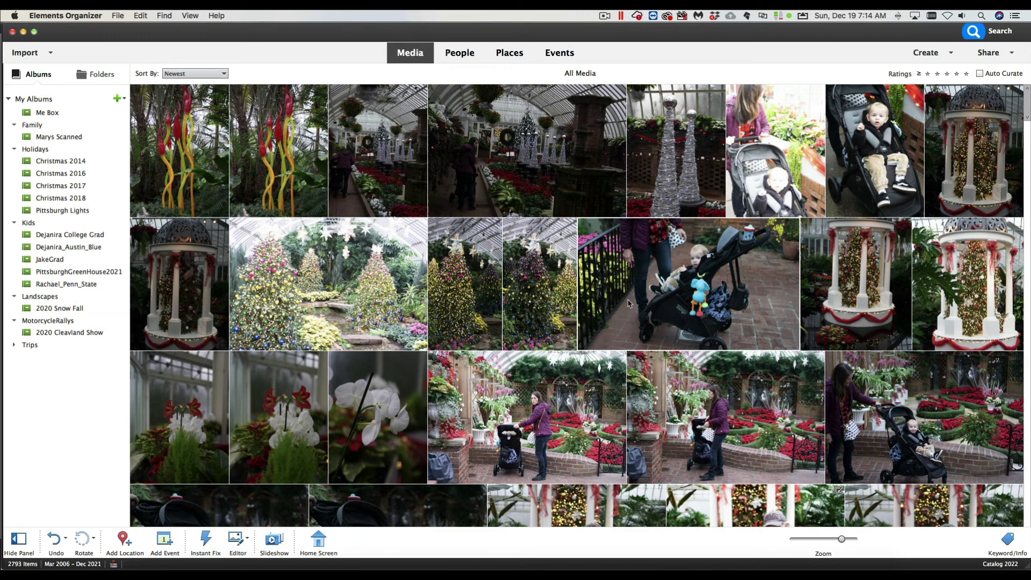
pyautogui.click(827, 539)
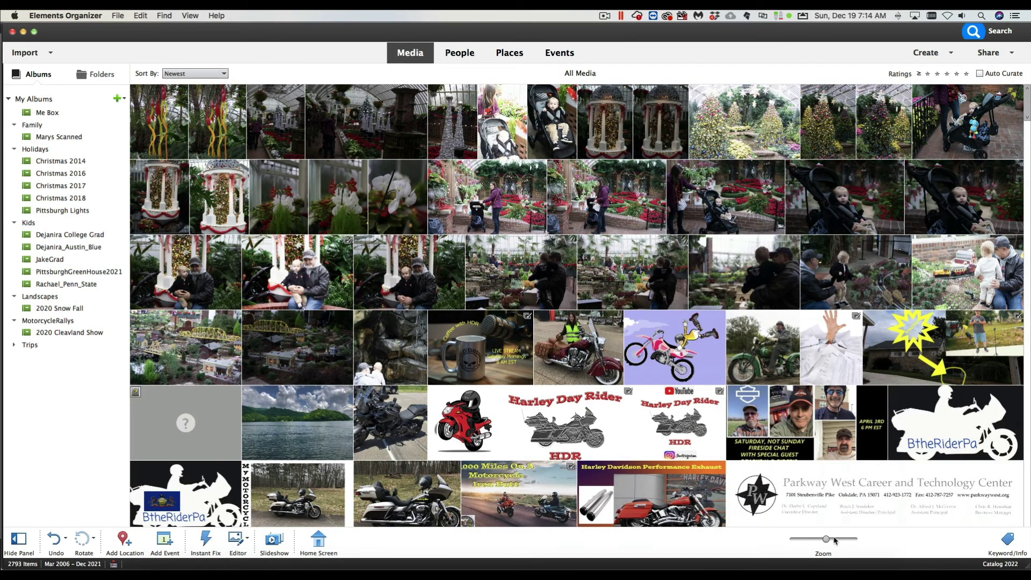
pyautogui.click(833, 540)
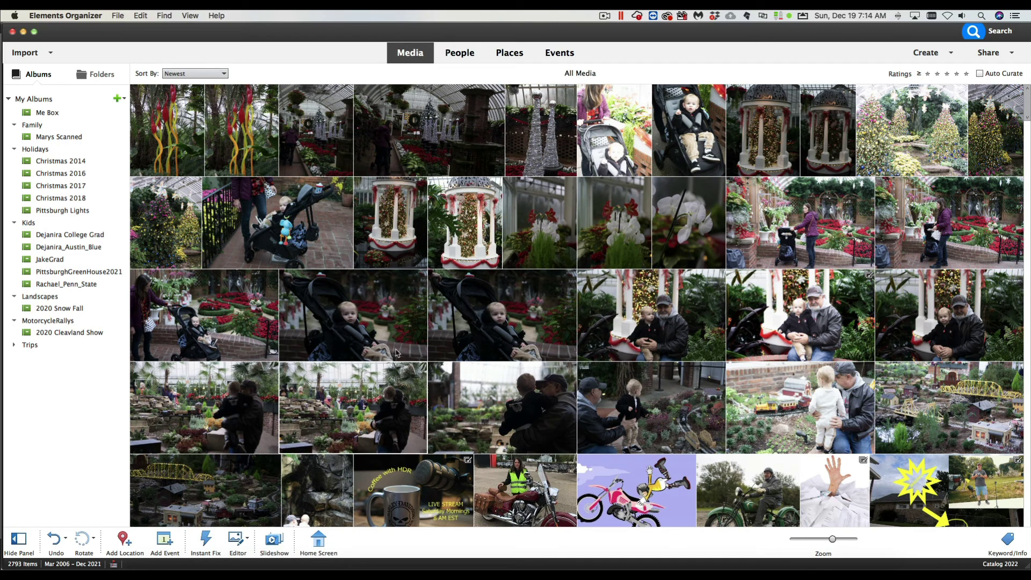
# Open the PittsburghGreenHouse2021 album and locate the edited portrait at item 25.
pyautogui.click(113, 272)
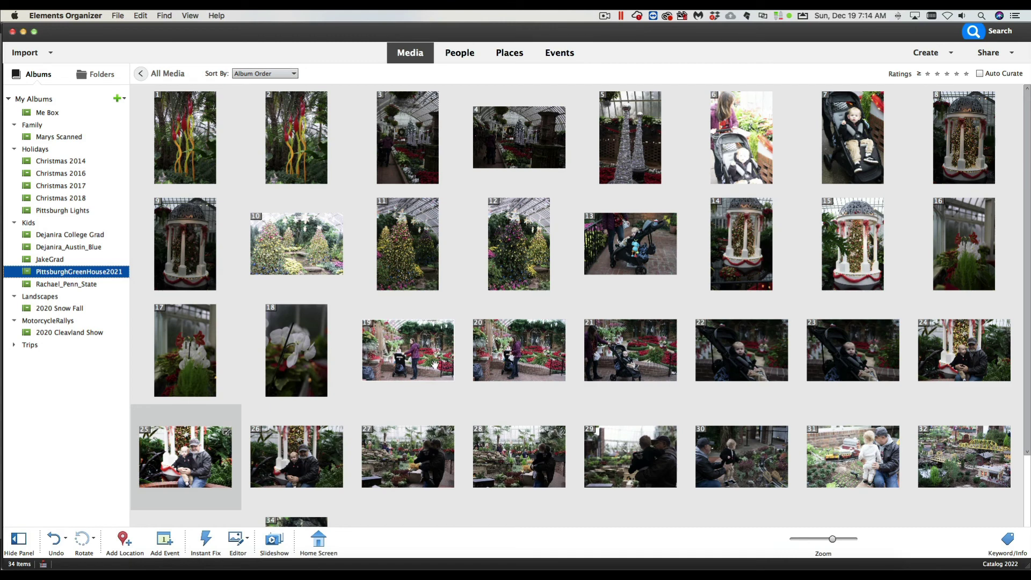
pyautogui.scroll(-3, 438, 387)
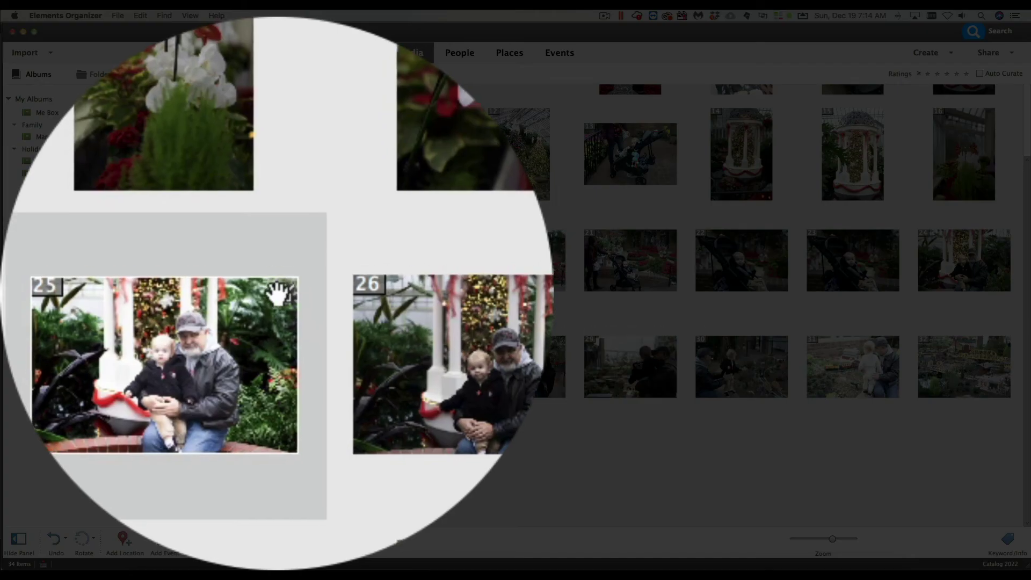
pyautogui.click(221, 346)
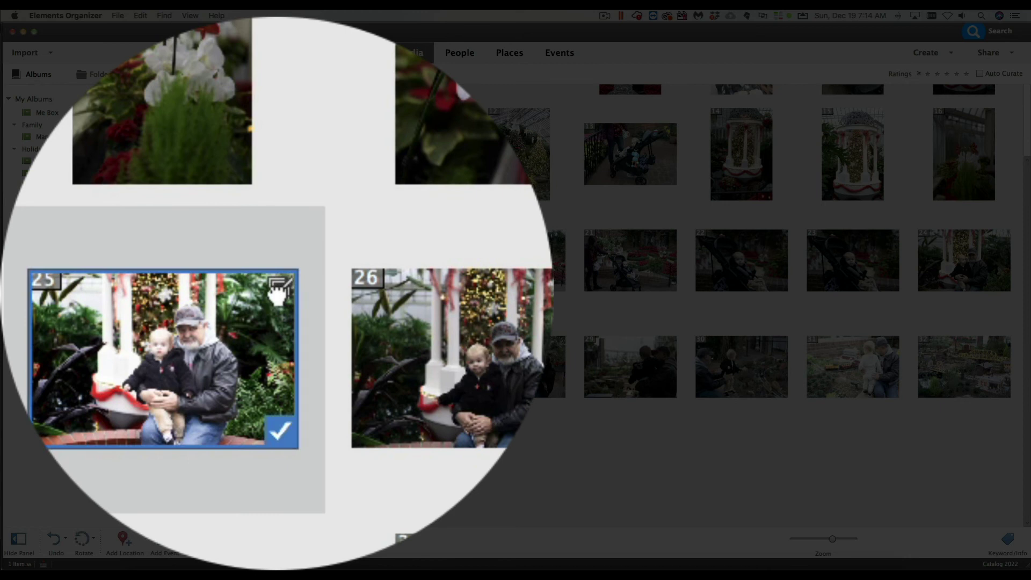
pyautogui.keyDown('ctrl'); pyautogui.click(277, 296); pyautogui.keyUp('ctrl')
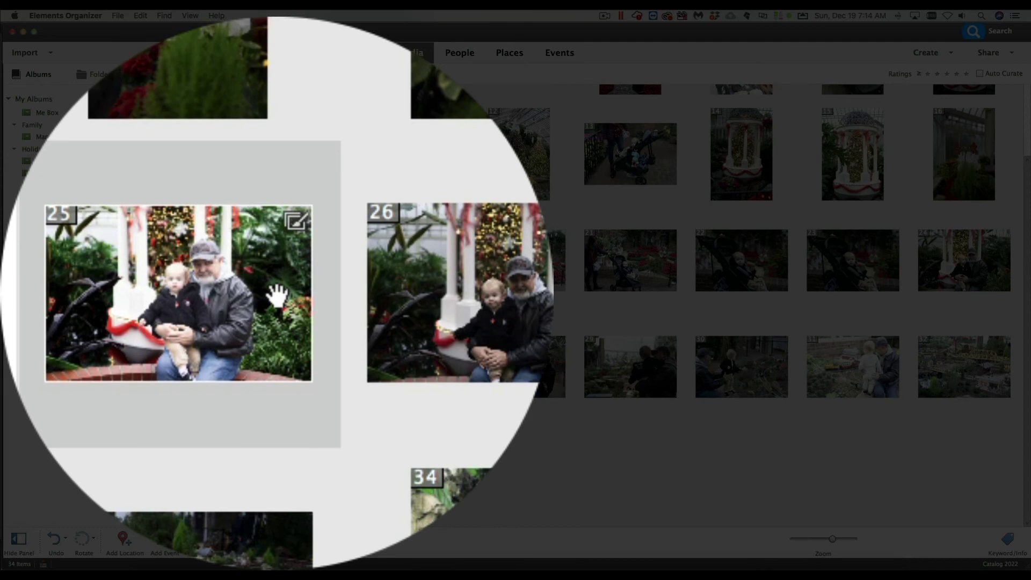
# Expand item 25's version set via Version Set > Expand Items in Version Set.
pyautogui.click(277, 296)
pyautogui.rightClick(277, 296)
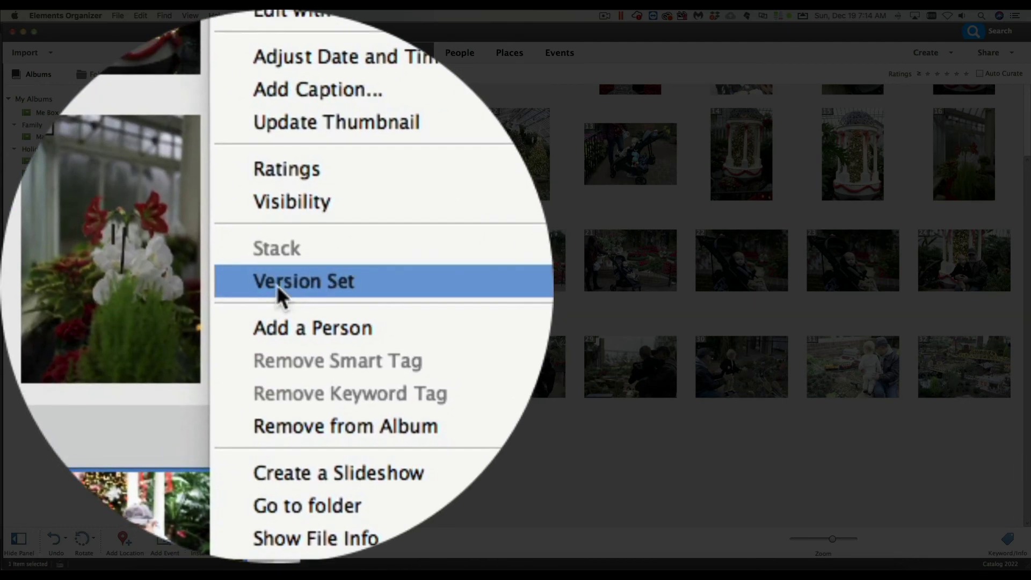
pyautogui.click(407, 294)
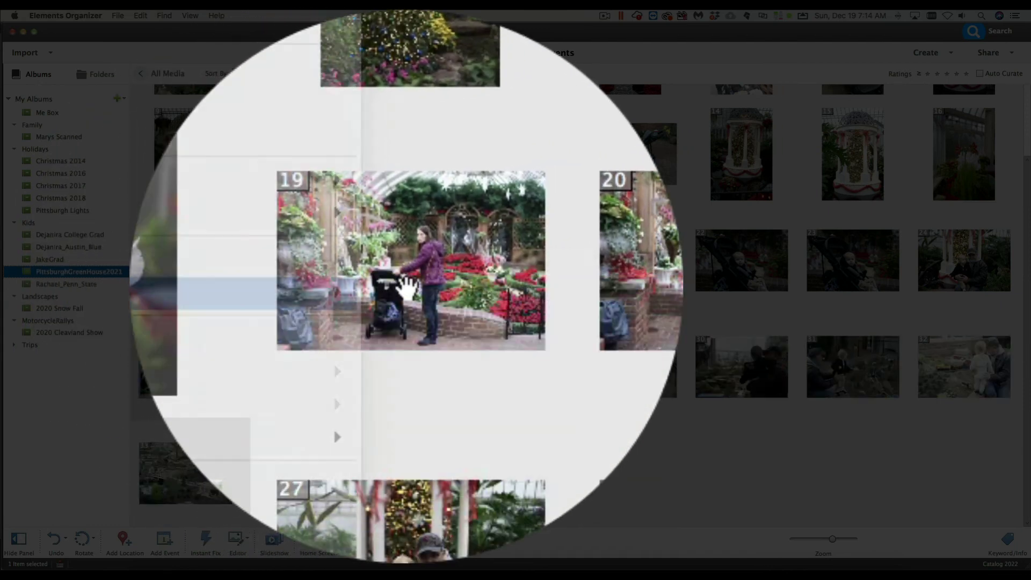